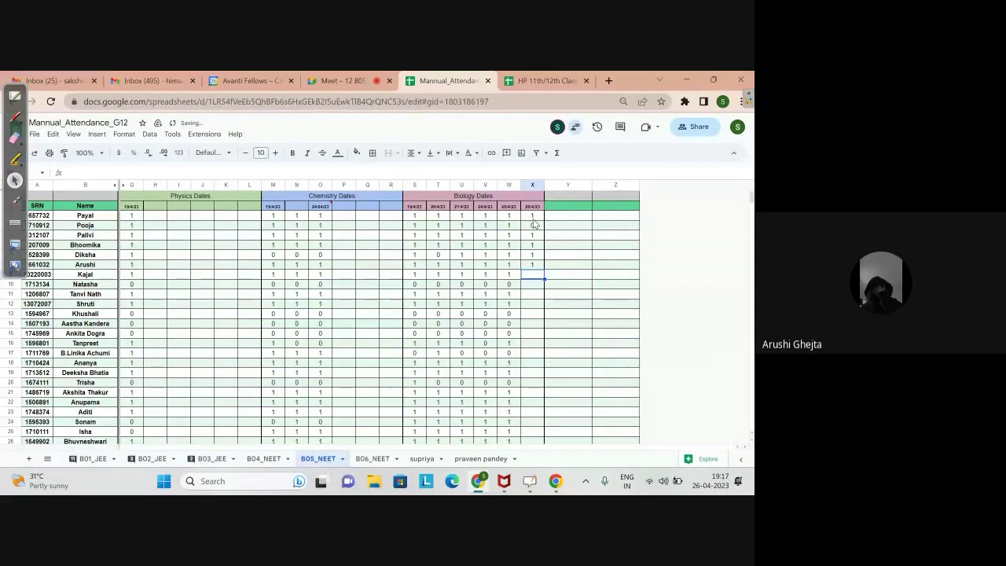
- Record the Biology attendance in column X for rows 9 to 12 as 1, 0, 1 and 1
{"action": "type", "text": "1"}
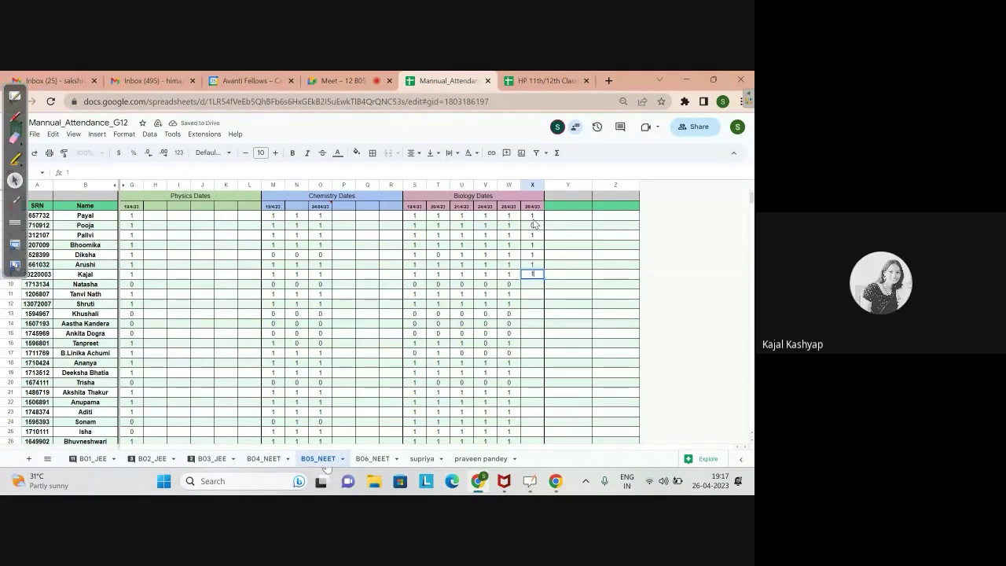
{"action": "key", "text": "Return"}
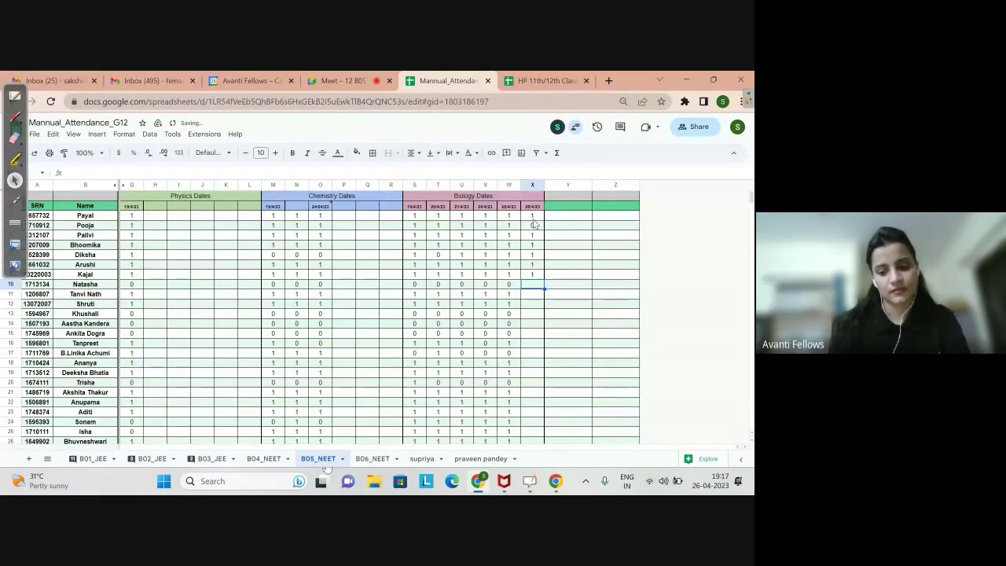
{"action": "type", "text": "0"}
{"action": "key", "text": "Return"}
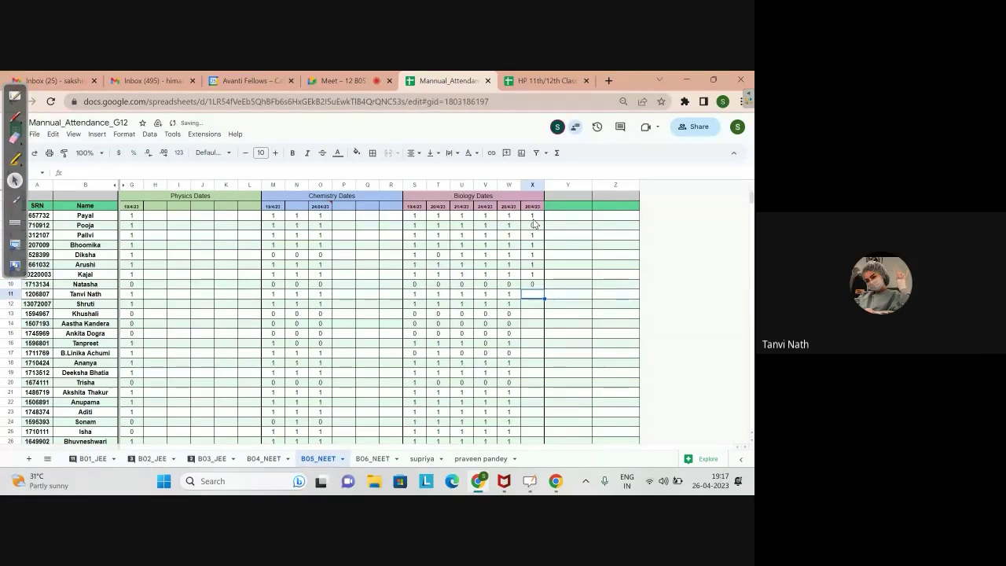
{"action": "type", "text": "1"}
{"action": "key", "text": "Return"}
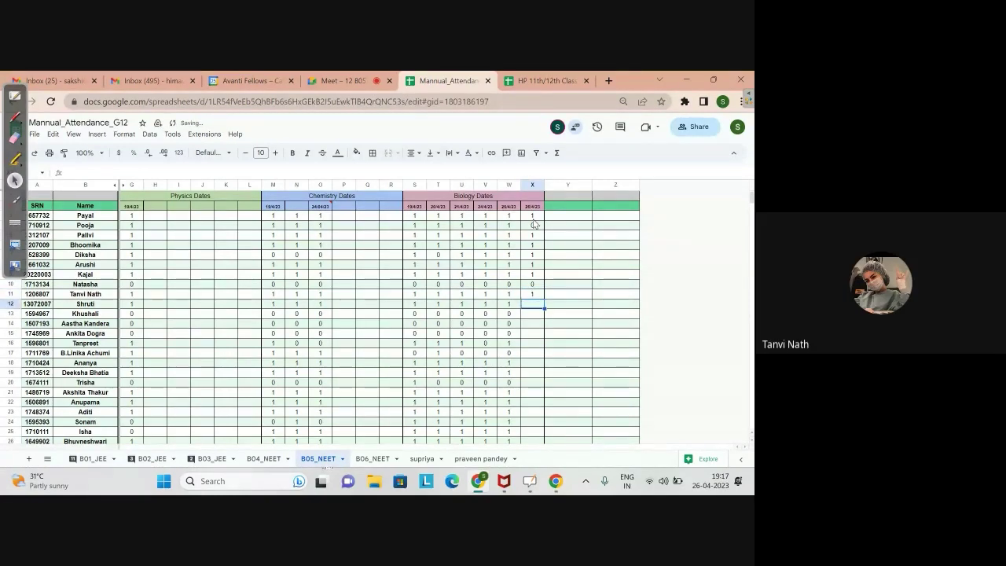
{"action": "type", "text": "1"}
{"action": "key", "text": "Return"}
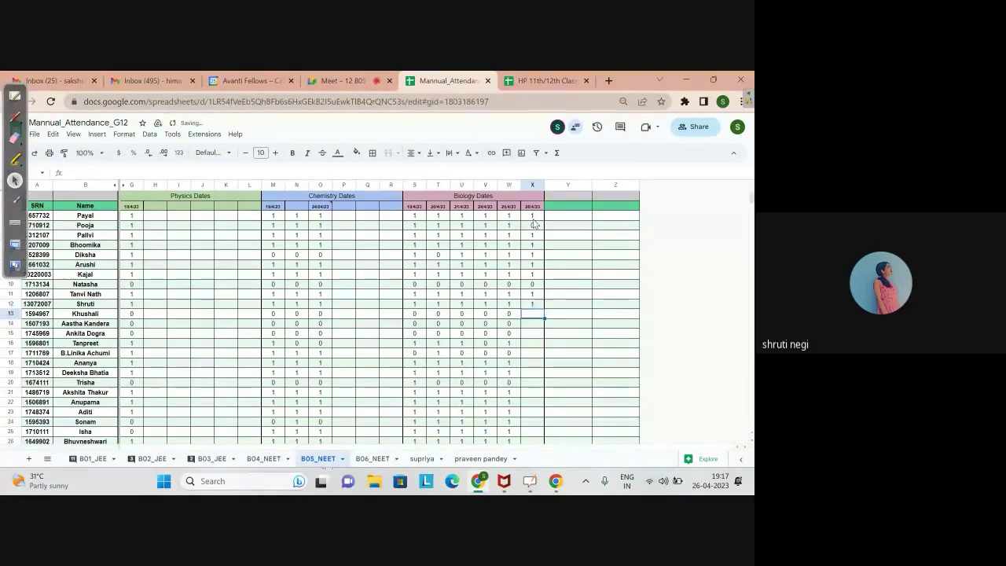
- Mark the students in rows 13 to 16 absent by entering 0 in X13 through X16
{"action": "type", "text": "0"}
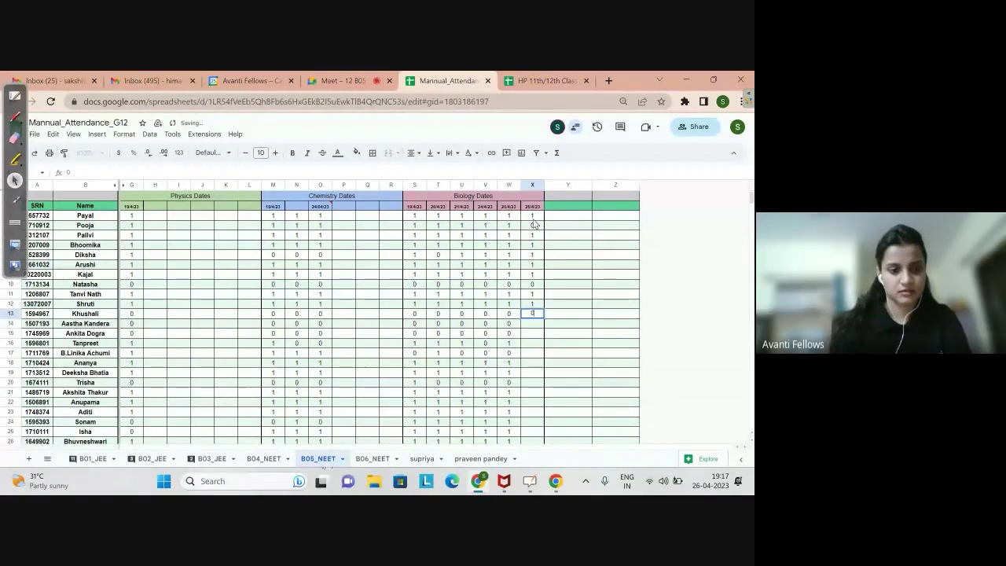
{"action": "key", "text": "Return"}
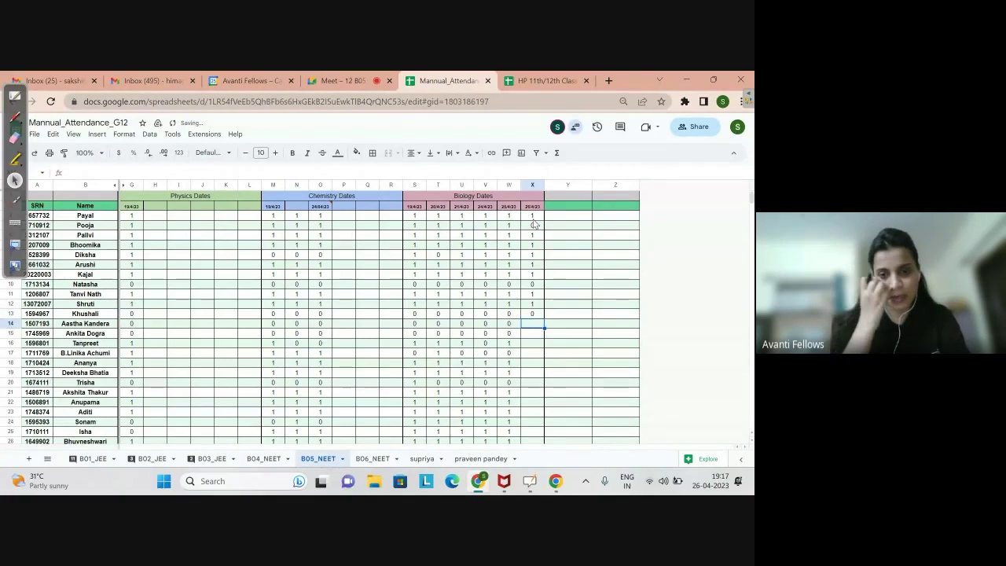
{"action": "type", "text": "0"}
{"action": "key", "text": "Return"}
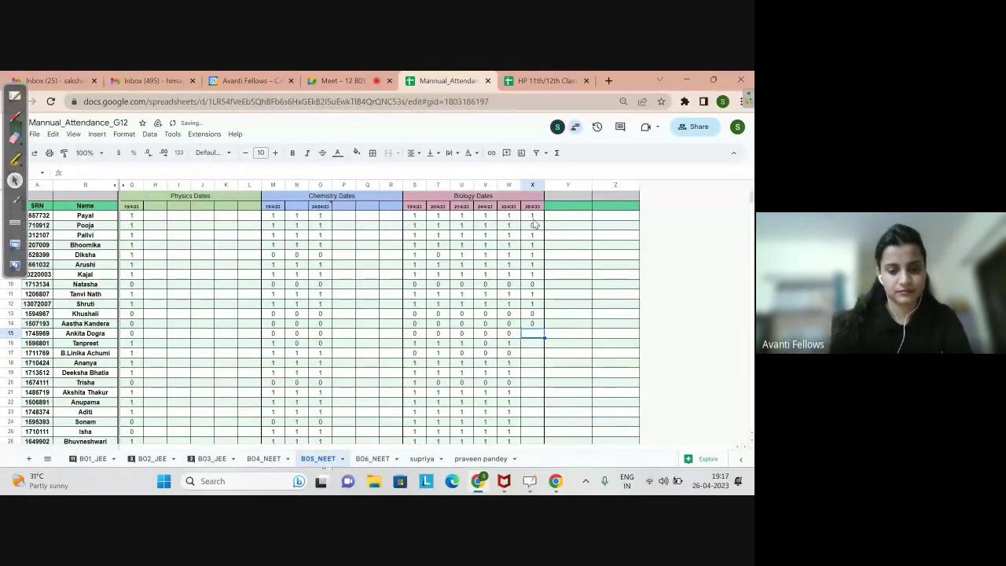
{"action": "type", "text": "0"}
{"action": "key", "text": "Return"}
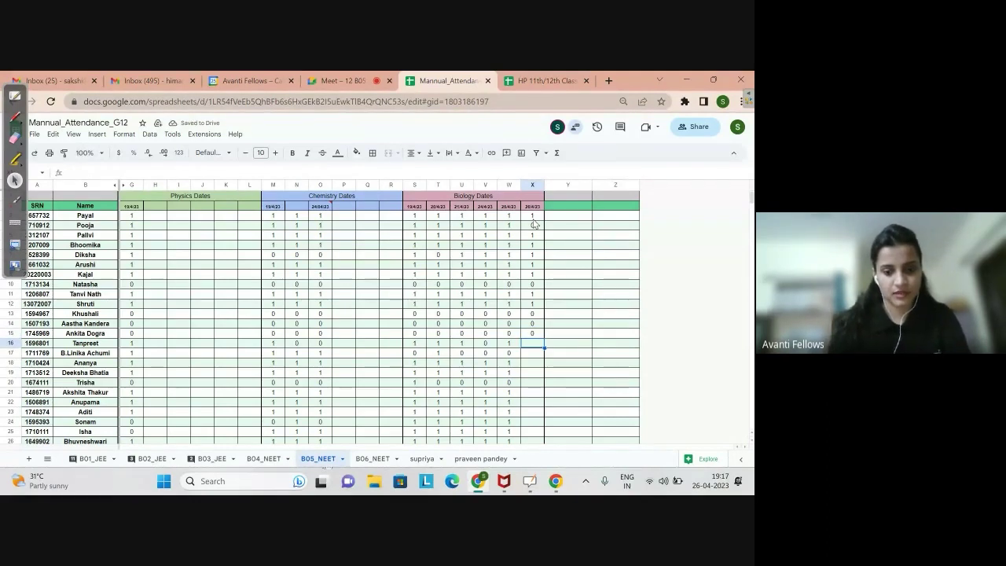
{"action": "type", "text": "0"}
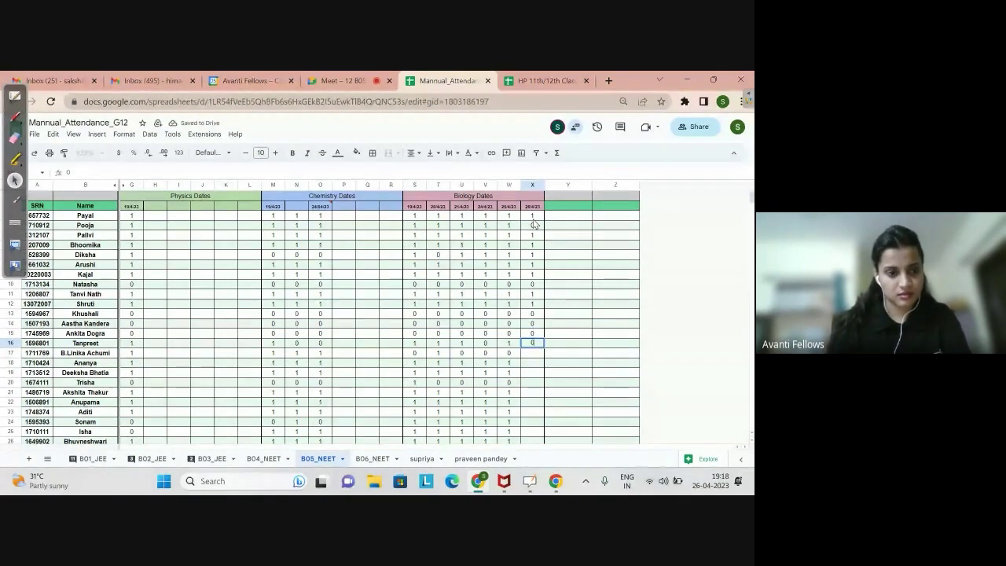
{"action": "key", "text": "Return"}
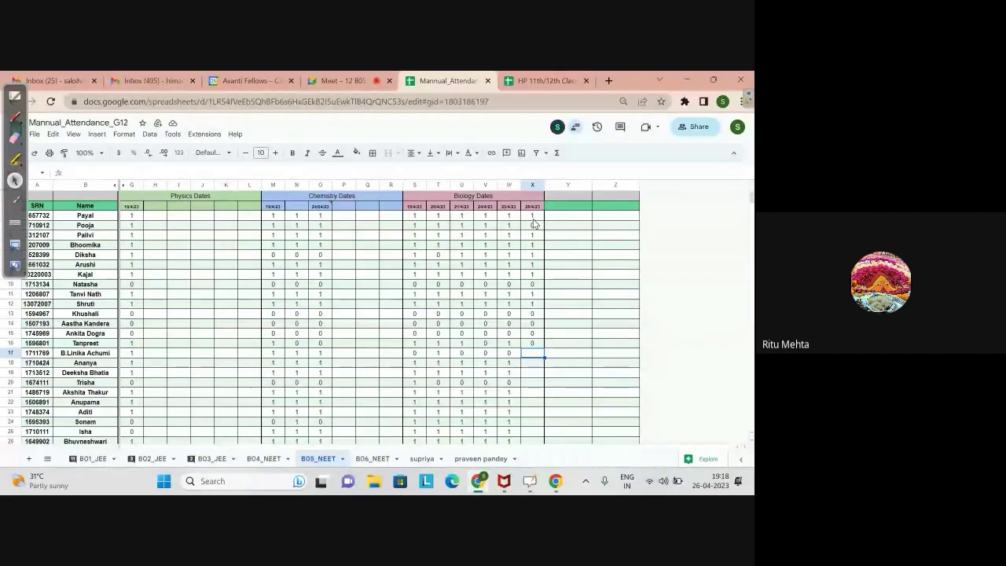
- Mark the row 17 student present on the last two Biology dates by setting X17 and W17 to 1
{"action": "type", "text": "0"}
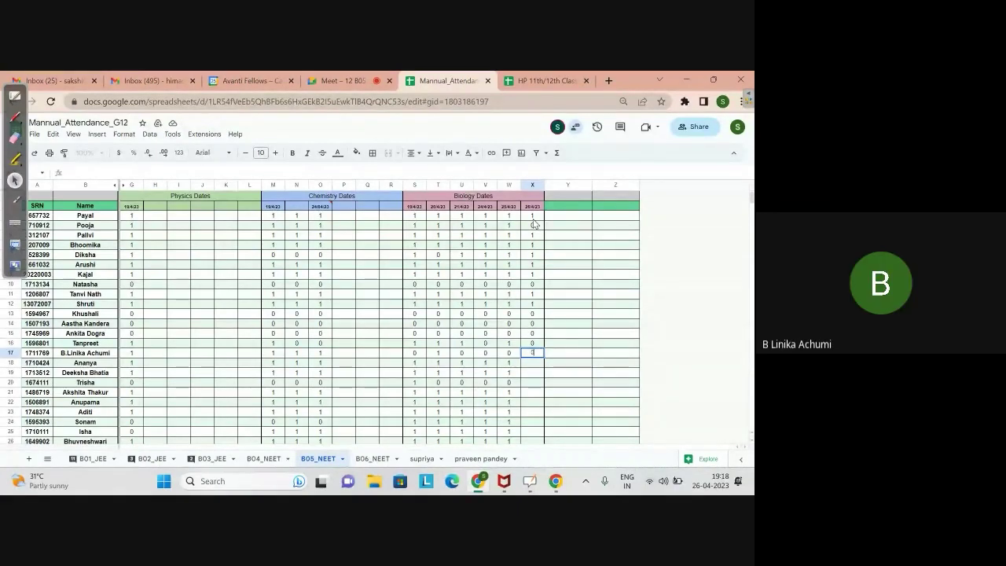
{"action": "key", "text": "ctrl+Return"}
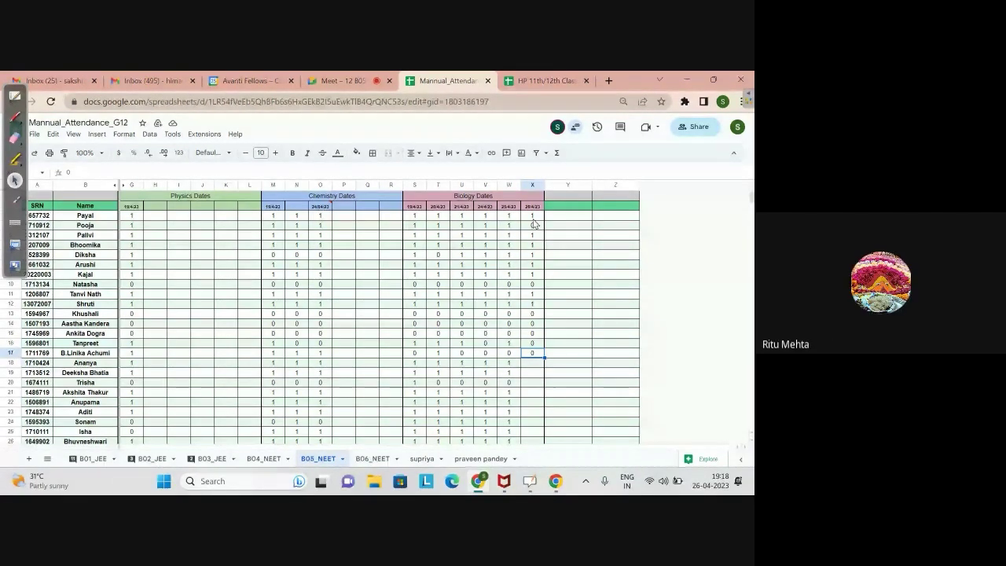
{"action": "type", "text": "1"}
{"action": "key", "text": "Left"}
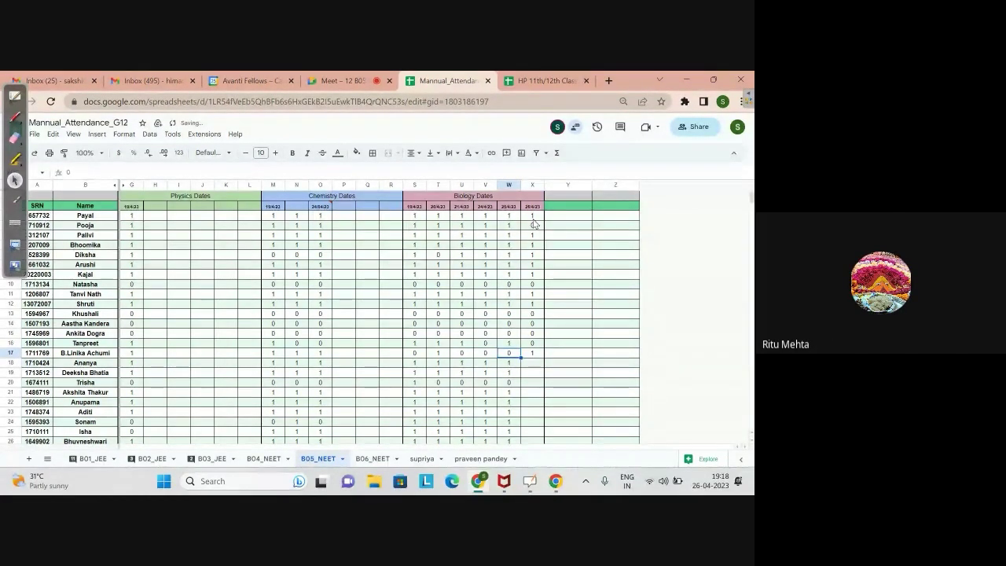
{"action": "type", "text": "1"}
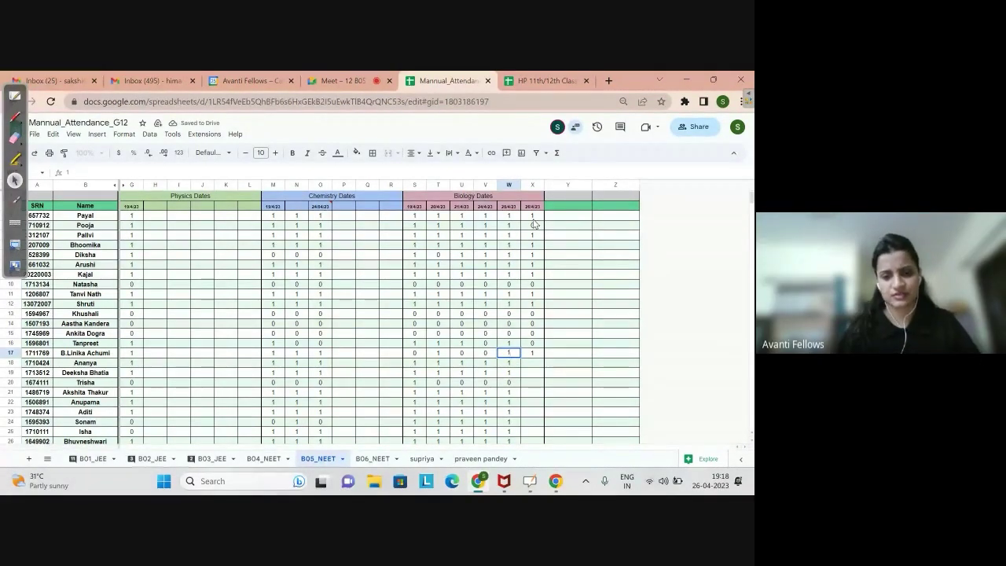
{"action": "key", "text": "Tab"}
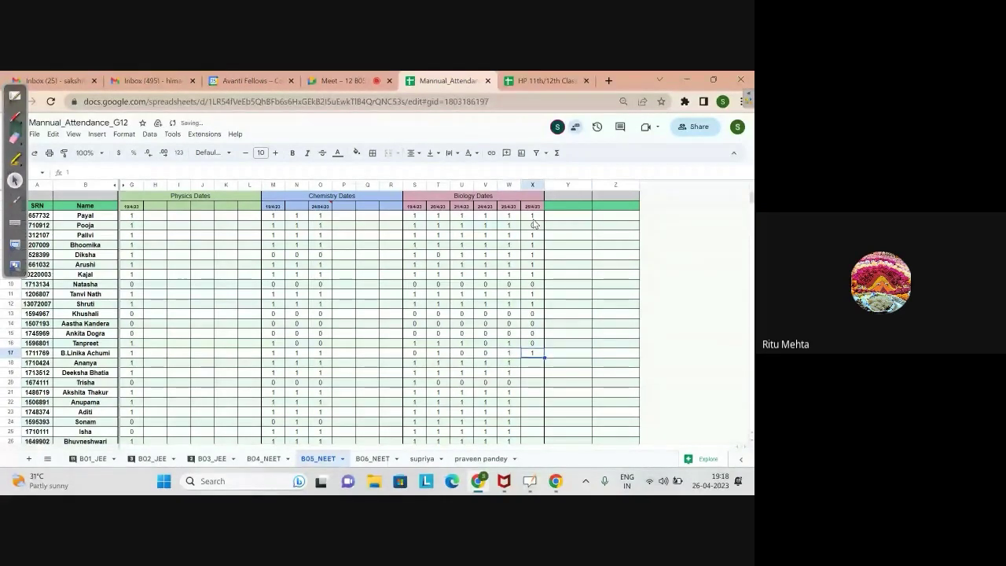
- Mark the students in rows 18 and 19 present in the newest Biology column by entering 1 in X18 and X19
{"action": "key", "text": "Down"}
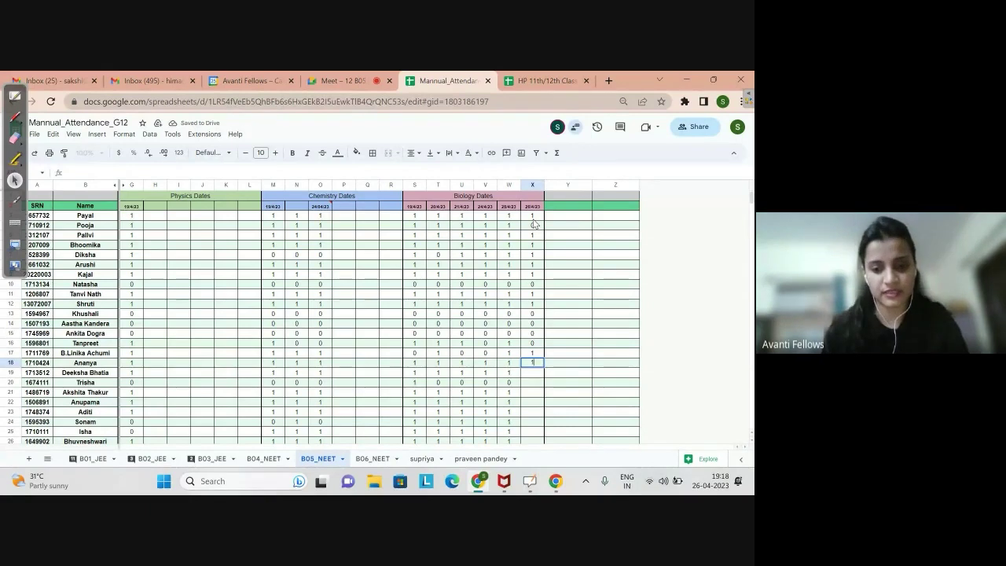
{"action": "type", "text": "1"}
{"action": "key", "text": "Return"}
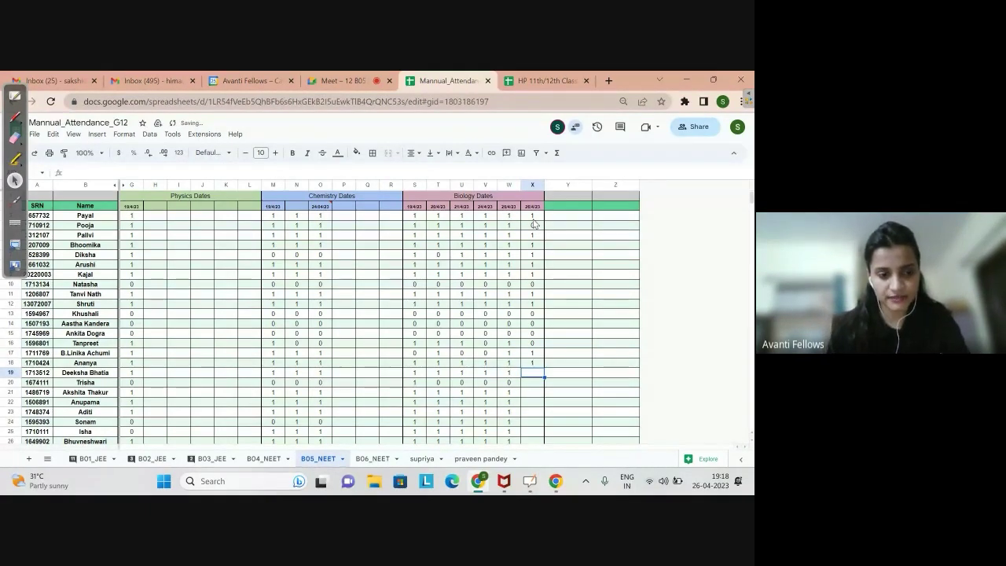
{"action": "type", "text": "1"}
{"action": "key", "text": "Up"}
{"action": "key", "text": "Down"}
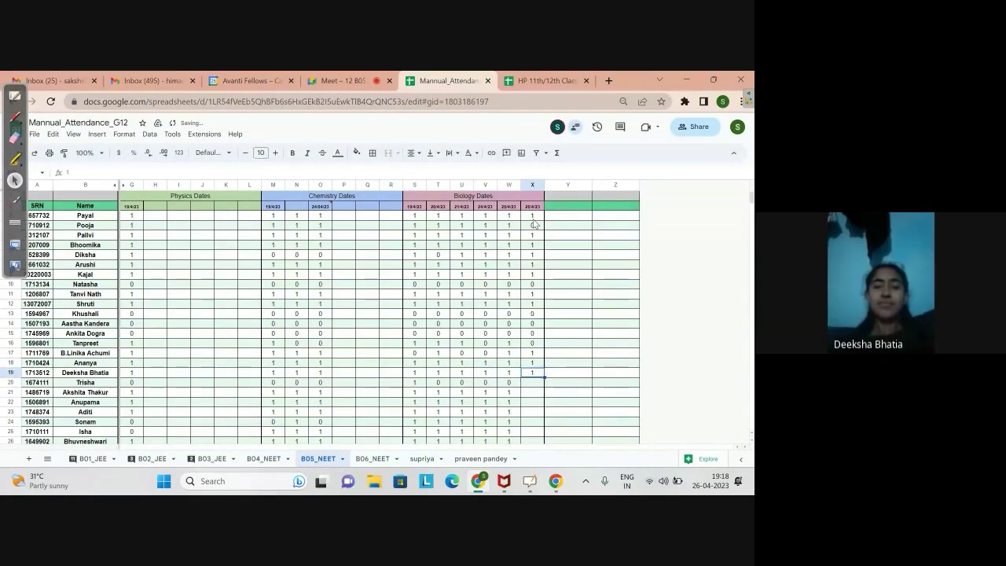
{"action": "key", "text": "Down"}
{"action": "type", "text": "1"}
{"action": "key", "text": "Return"}
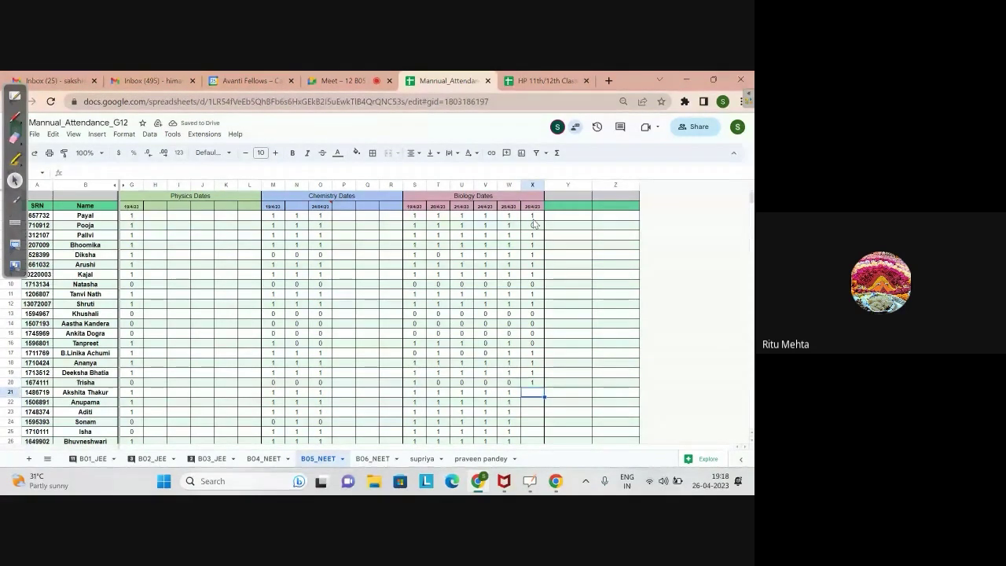
{"action": "key", "text": "Up"}
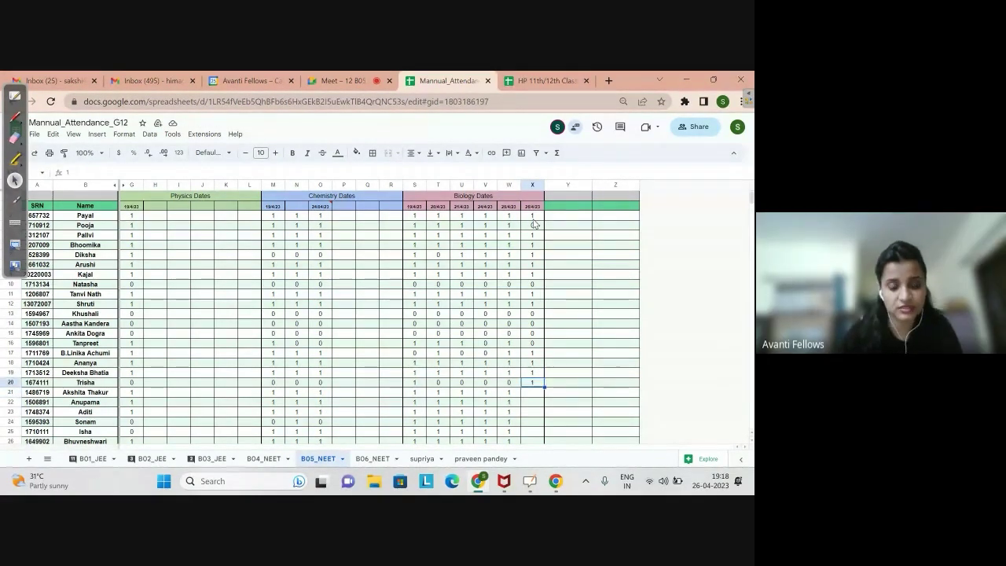
{"action": "key", "text": "Delete"}
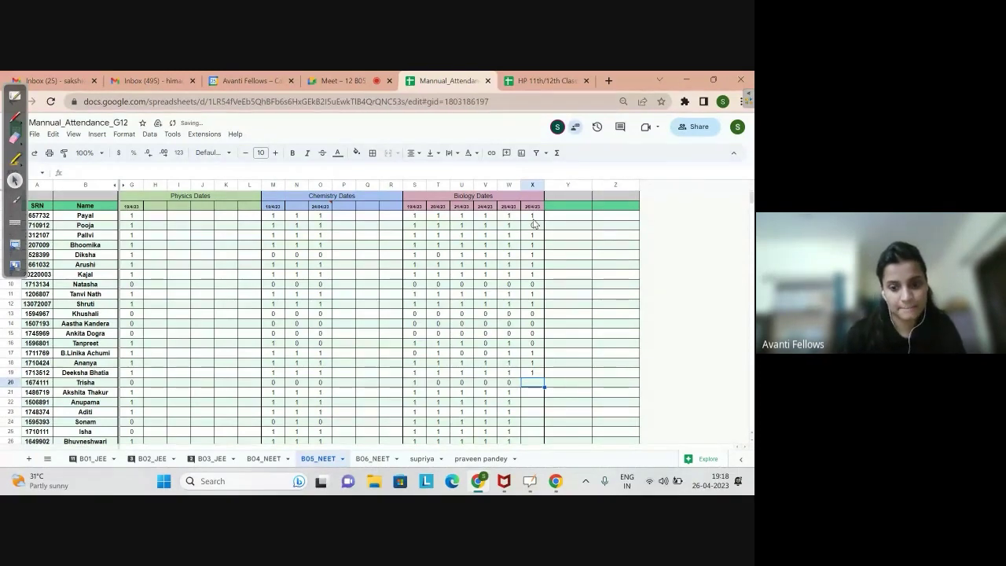
- Fill in the column X attendance for rows 20 to 23 with 0, 1, 1 and 0
{"action": "type", "text": "0"}
{"action": "key", "text": "Return"}
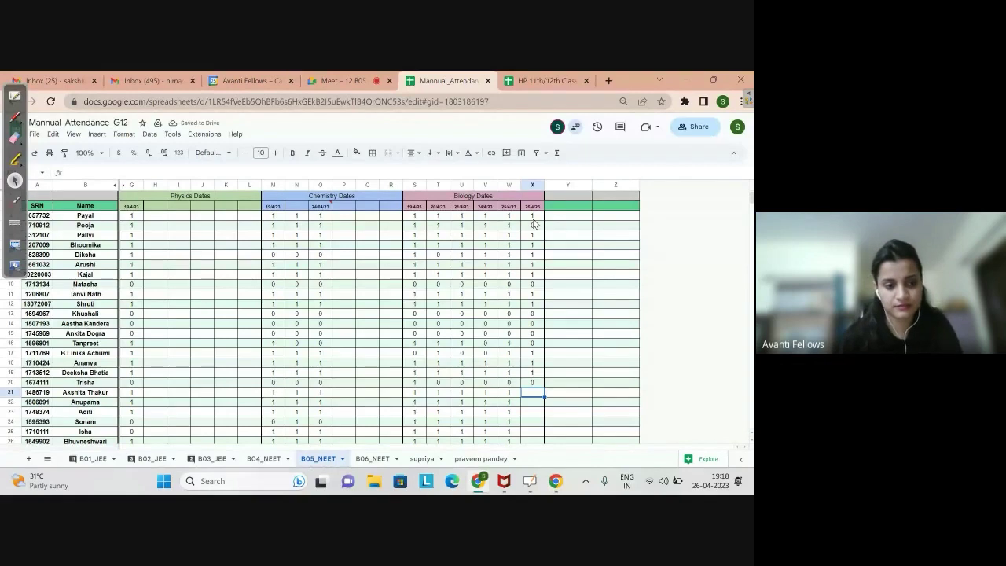
{"action": "type", "text": "1"}
{"action": "key", "text": "Return"}
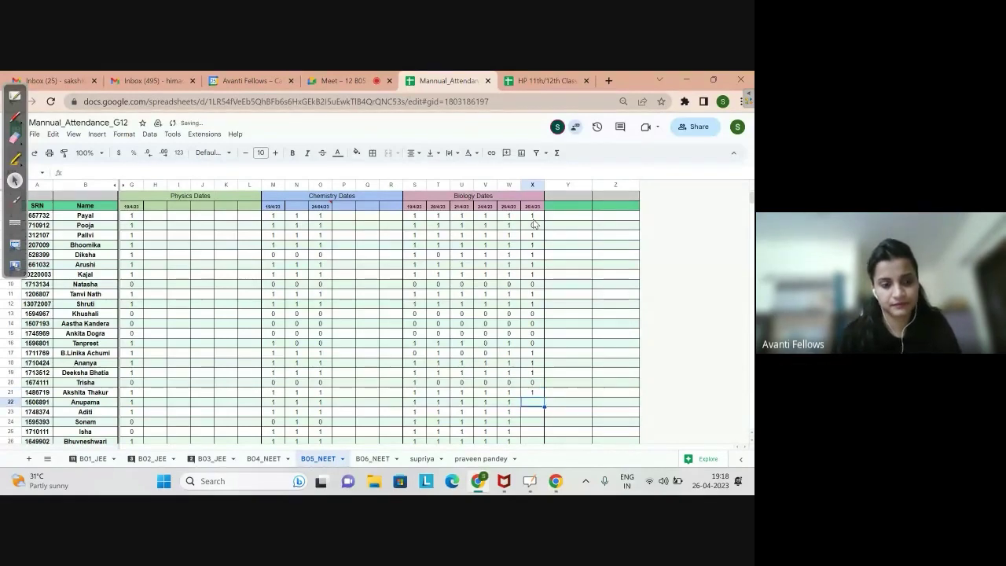
{"action": "type", "text": "1"}
{"action": "key", "text": "Return"}
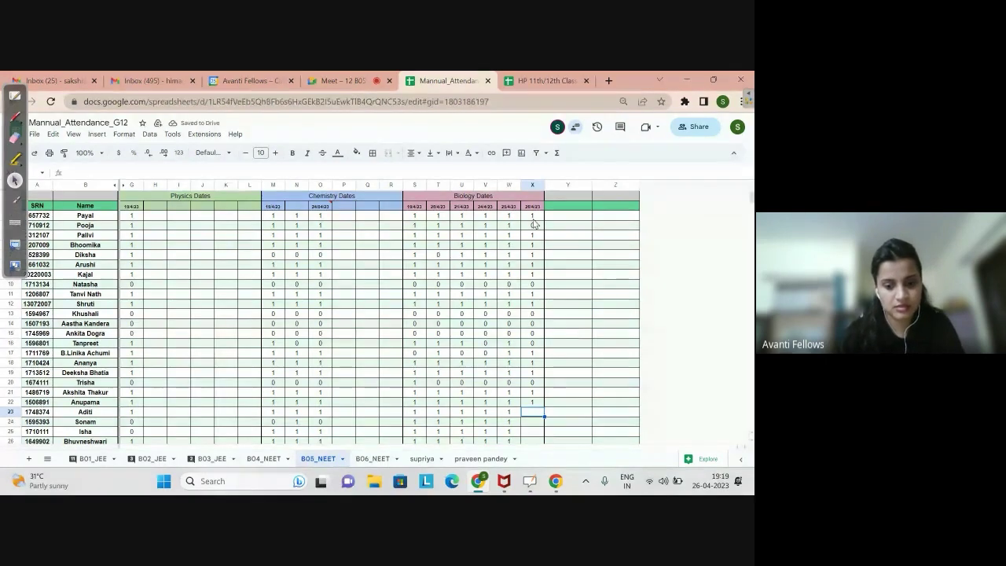
{"action": "type", "text": "0"}
{"action": "key", "text": "Return"}
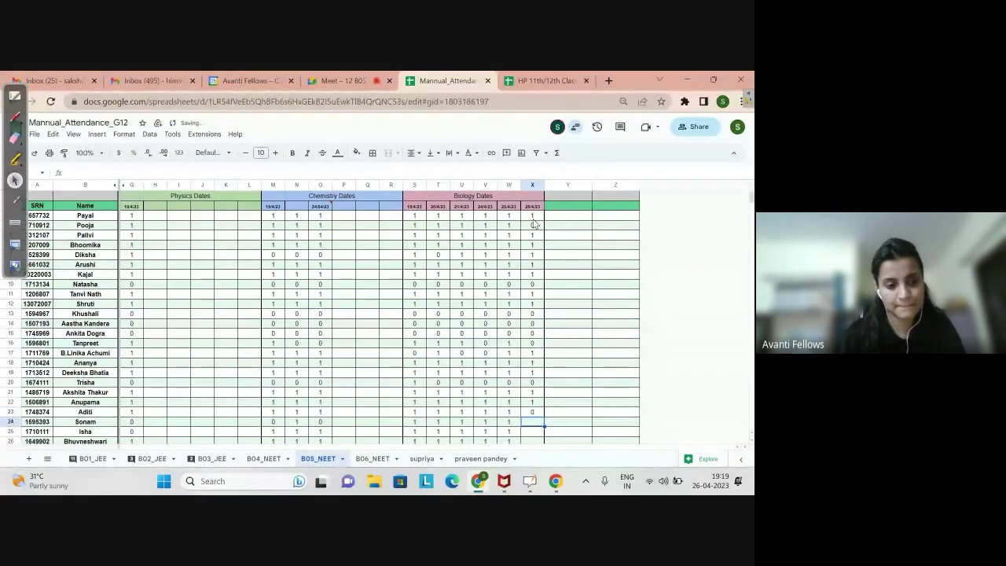
- Enter the Biology attendance values 1, 0, 1 and 1 in cells X24 through X27
{"action": "type", "text": "1"}
{"action": "key", "text": "Return"}
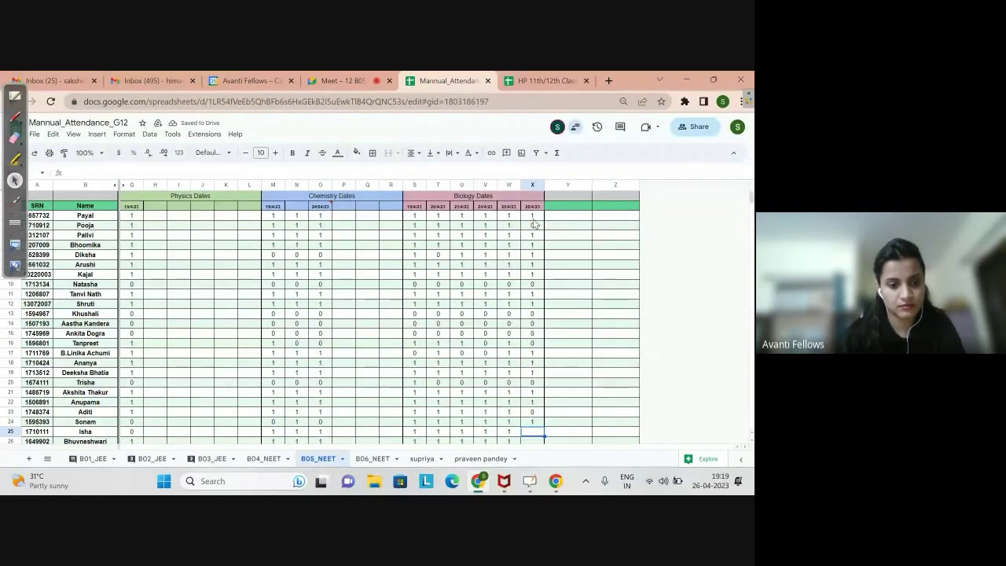
{"action": "type", "text": "0"}
{"action": "key", "text": "Return"}
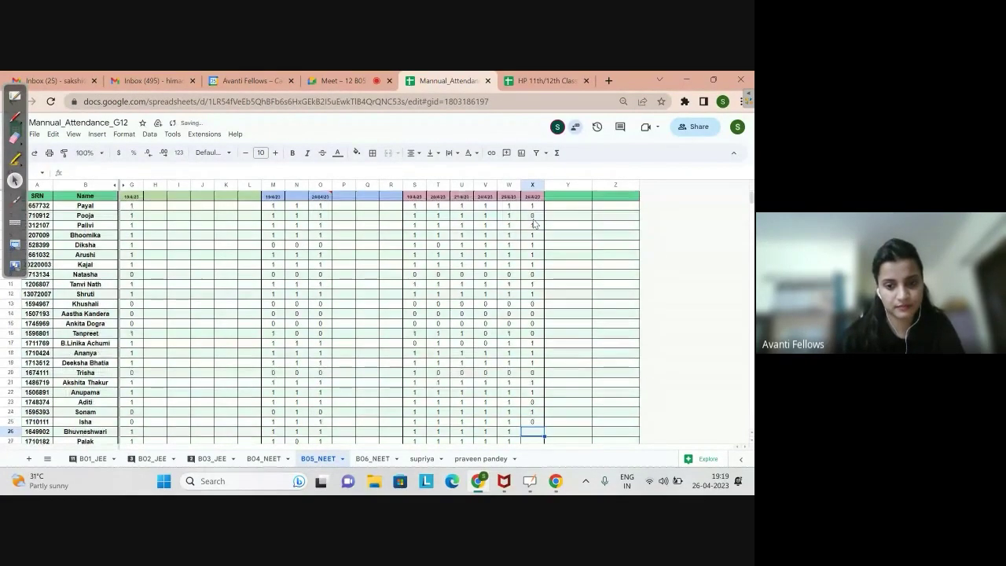
{"action": "type", "text": "1"}
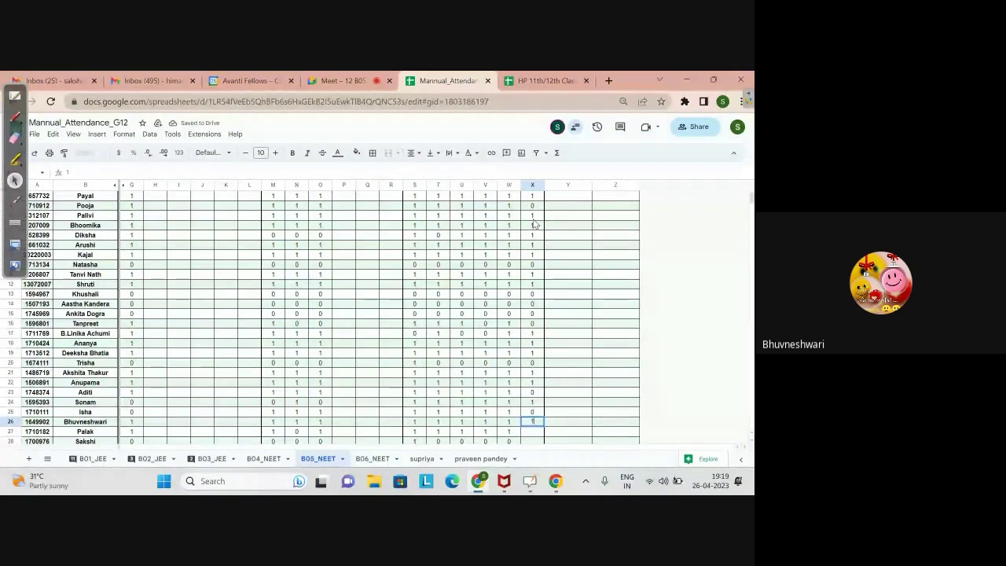
{"action": "key", "text": "Return"}
{"action": "type", "text": "1"}
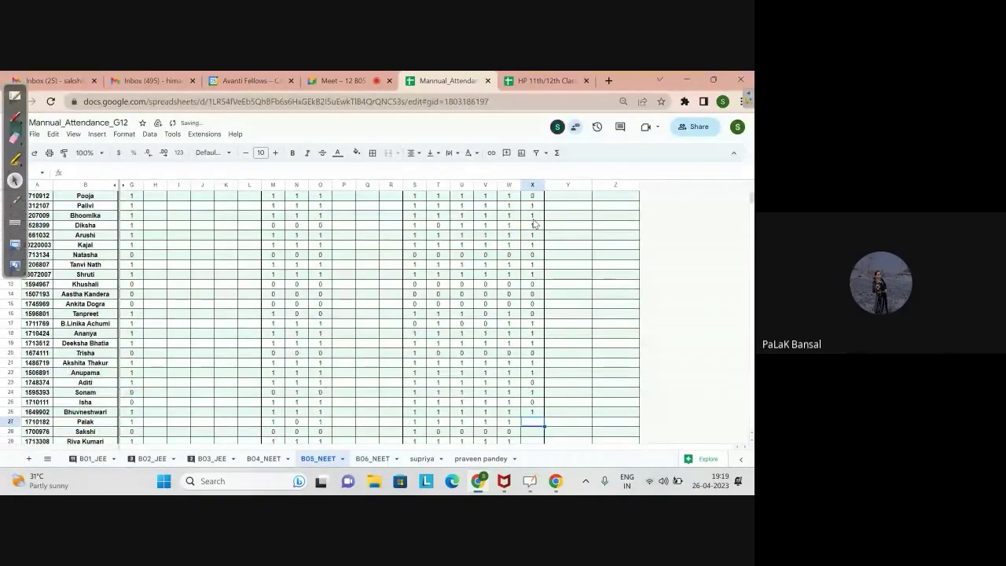
{"action": "key", "text": "Return"}
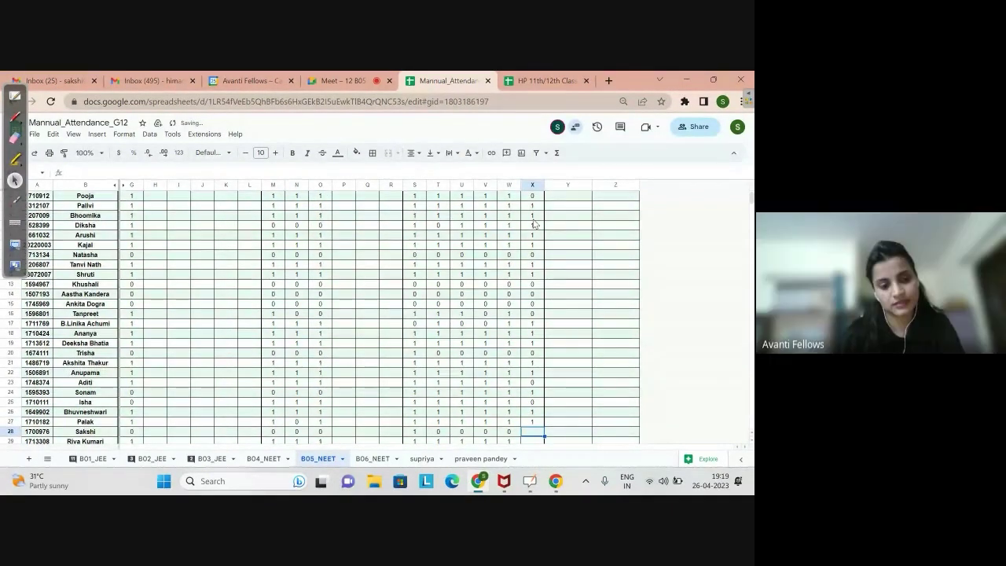
- Mark the row 28 student absent with 0 and rows 29 to 31 present with 1 in column X
{"action": "type", "text": "0"}
{"action": "key", "text": "Return"}
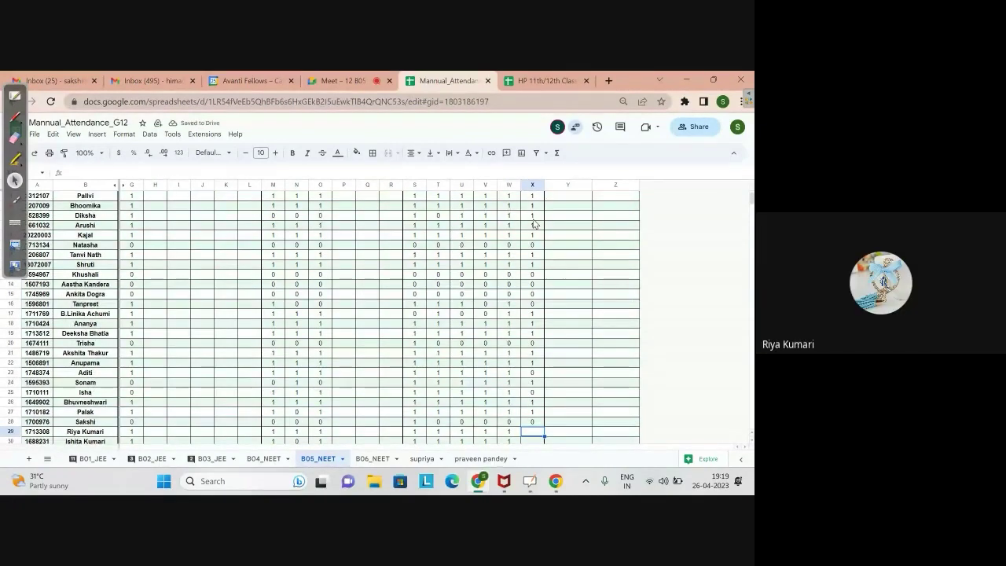
{"action": "type", "text": "1"}
{"action": "key", "text": "Return"}
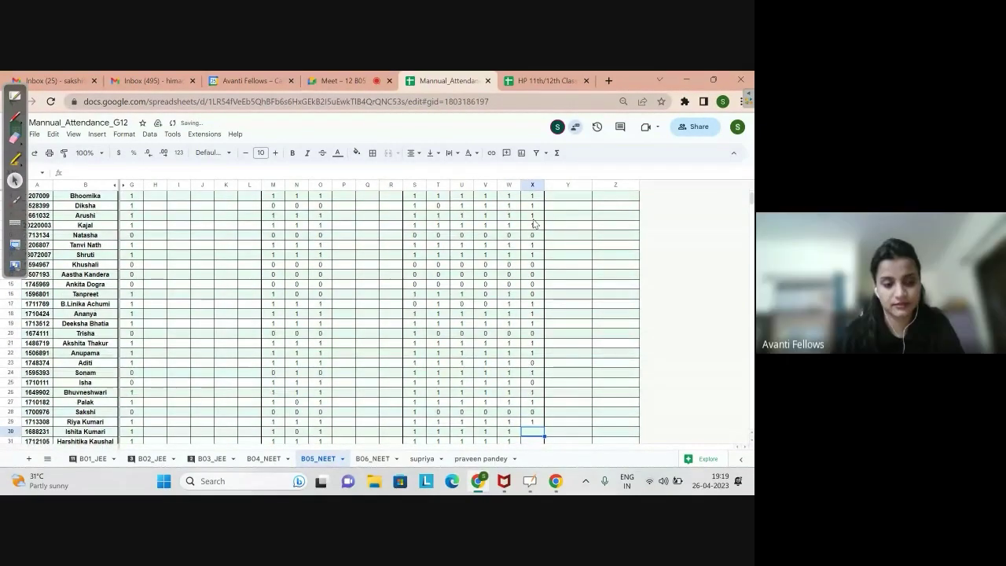
{"action": "type", "text": "1"}
{"action": "key", "text": "Return"}
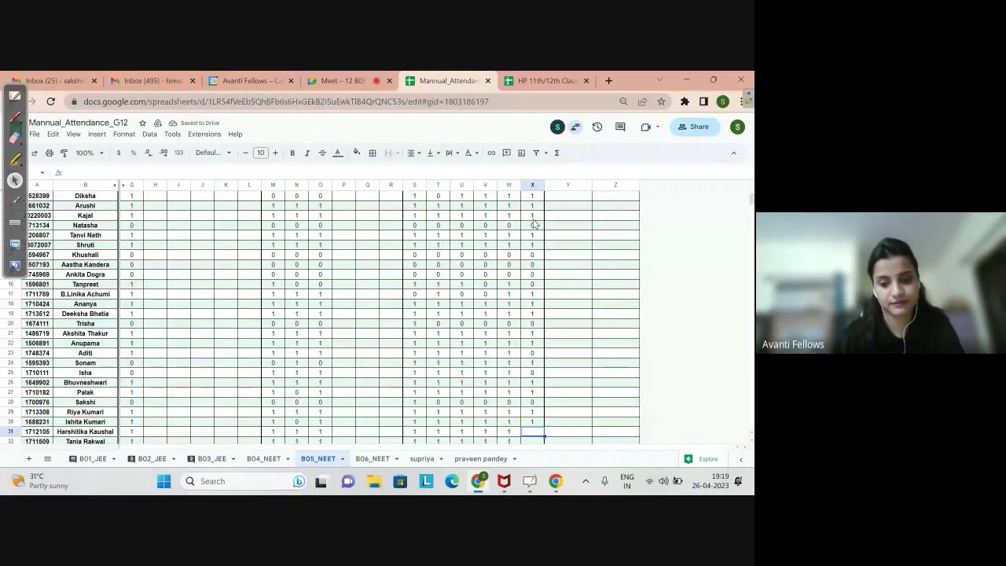
{"action": "type", "text": "1"}
{"action": "key", "text": "Return"}
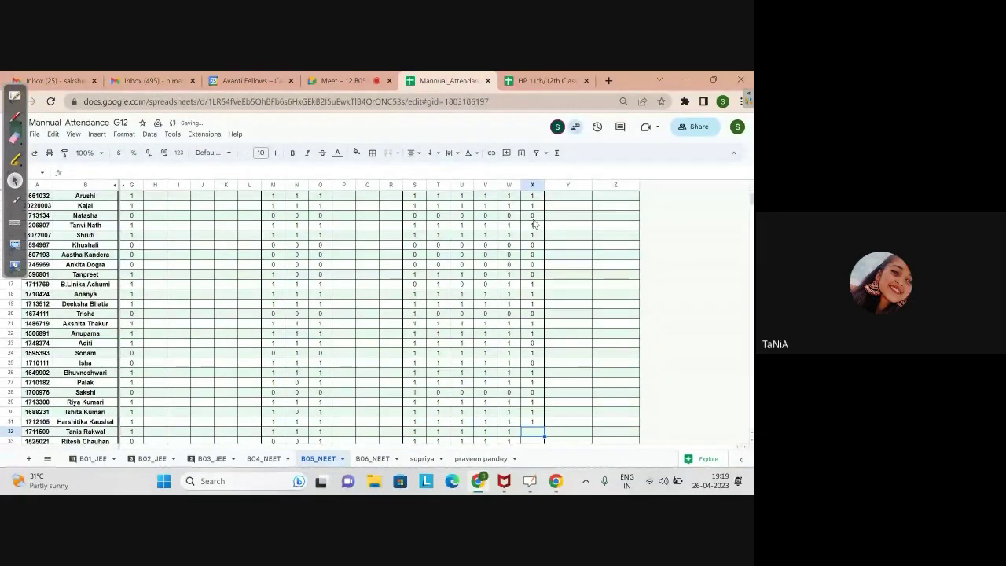
- Enter the Biology attendance values 1, 1, 0 and 0 in cells X32 through X35
{"action": "type", "text": "1"}
{"action": "key", "text": "Return"}
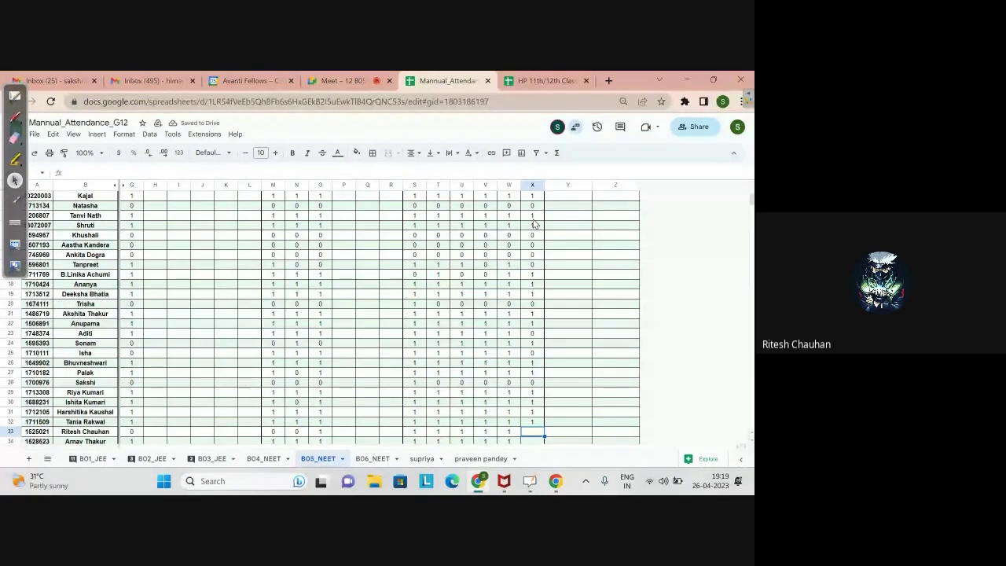
{"action": "type", "text": "1"}
{"action": "key", "text": "Return"}
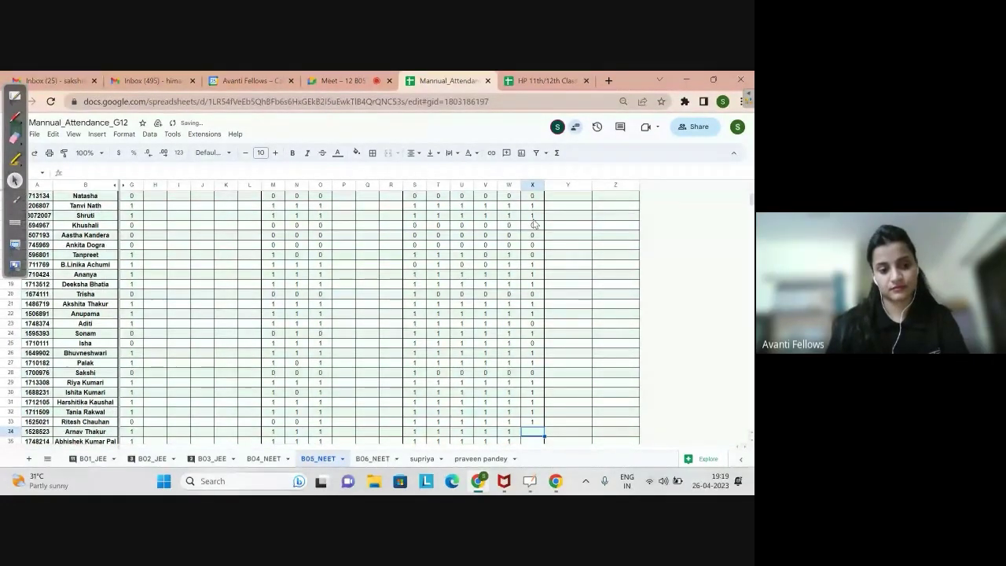
{"action": "type", "text": "0"}
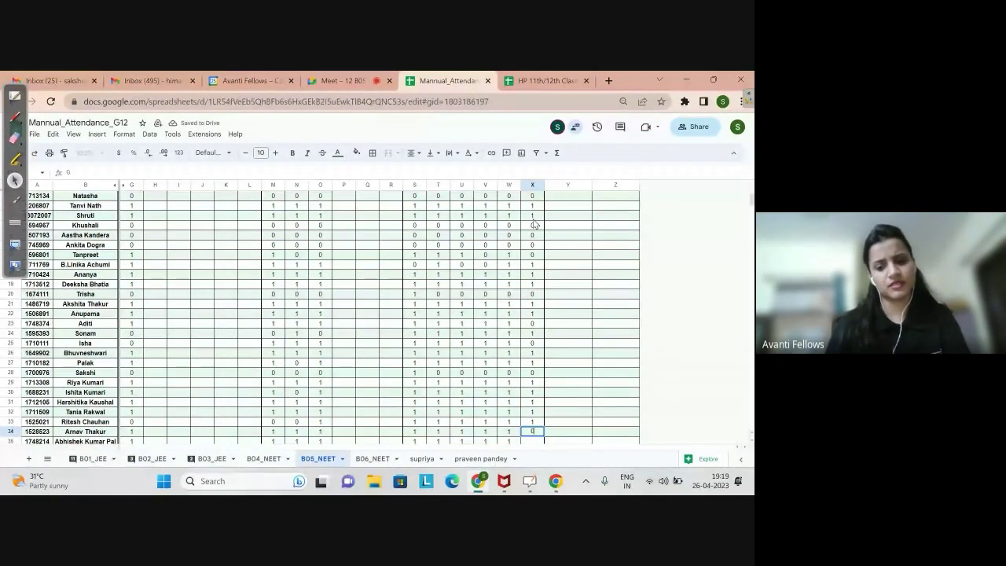
{"action": "key", "text": "Return"}
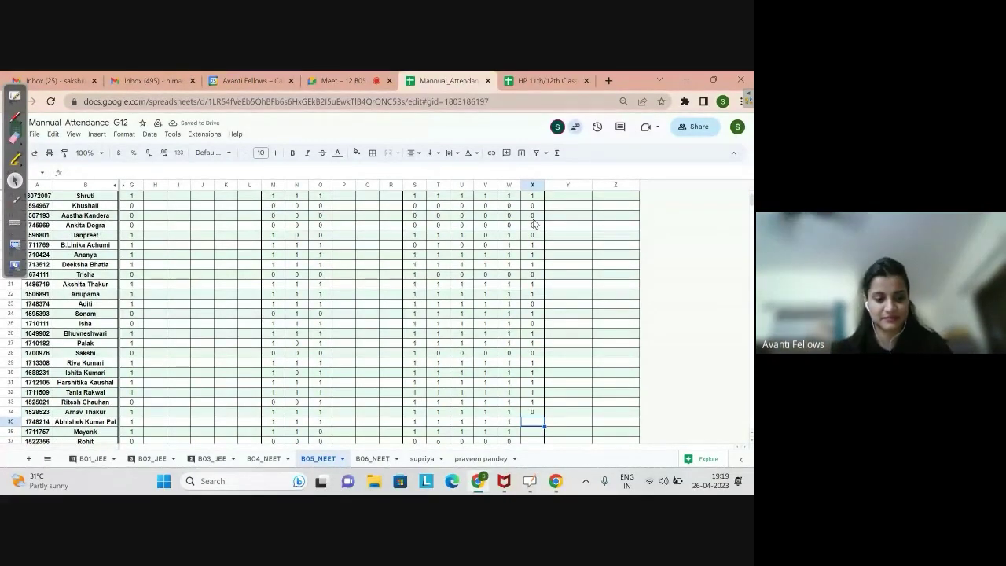
{"action": "type", "text": "0"}
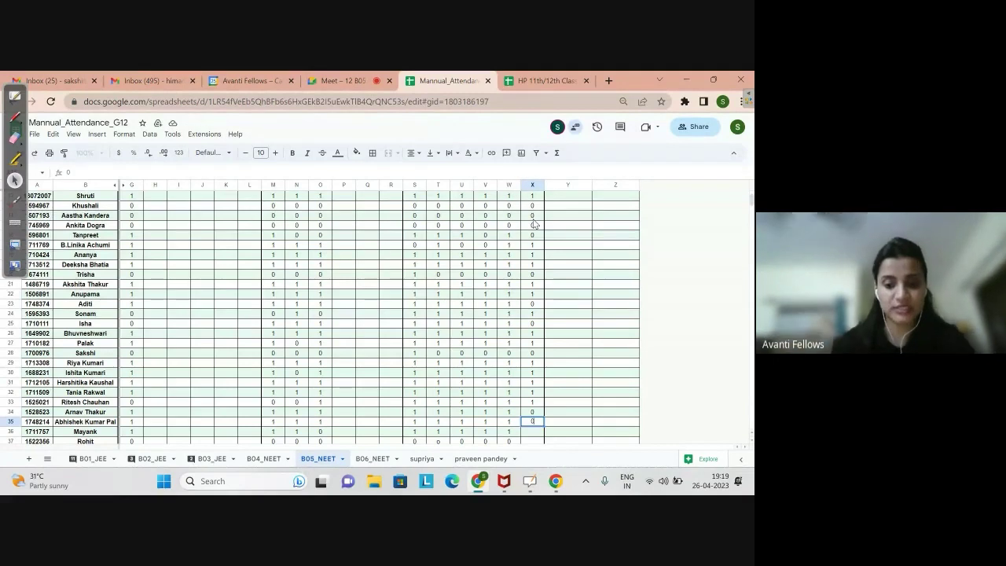
{"action": "key", "text": "Return"}
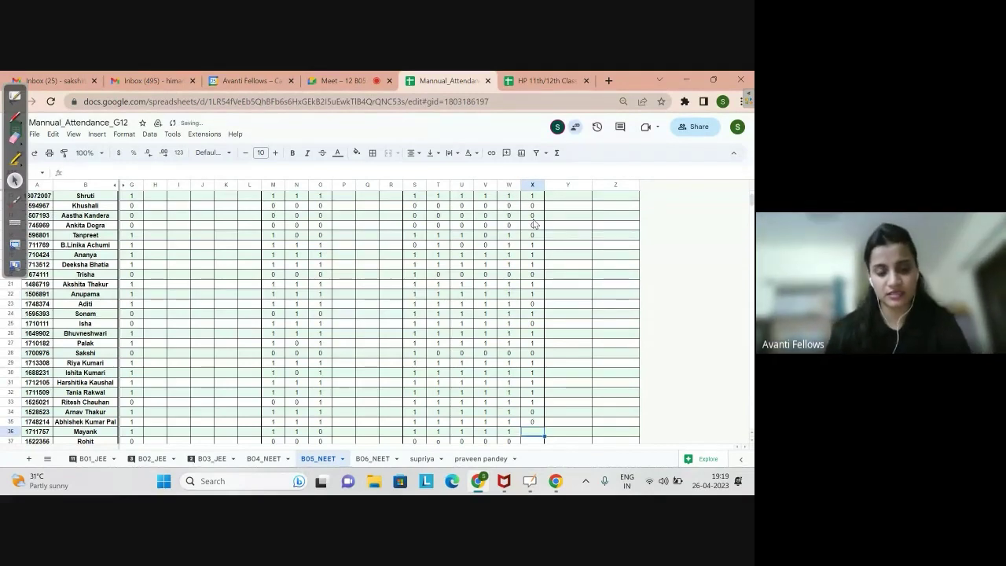
- Fill in the column X attendance for rows 36 to 39 with 1, 0, 1 and 1
{"action": "type", "text": "1"}
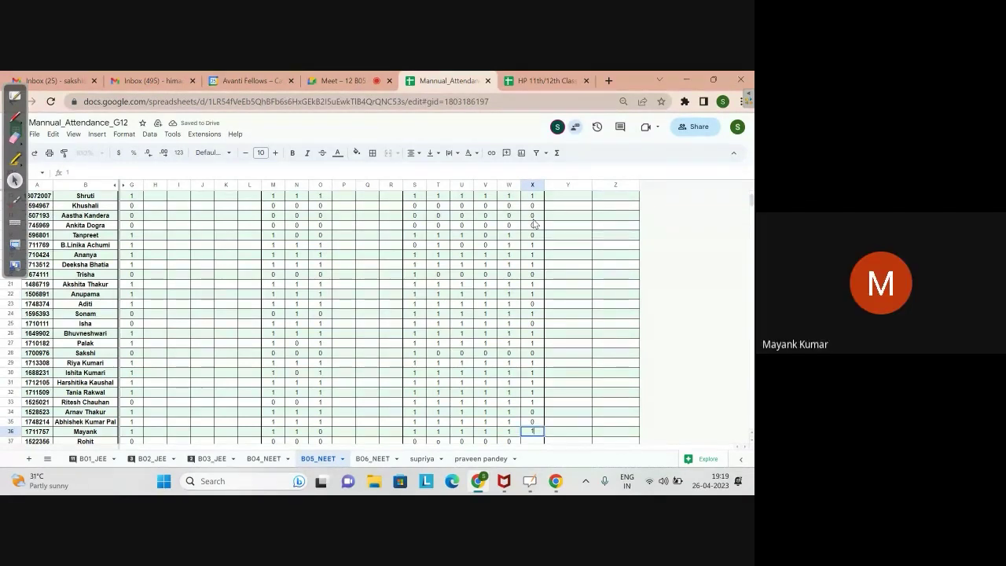
{"action": "key", "text": "Return"}
{"action": "type", "text": "0"}
{"action": "key", "text": "Return"}
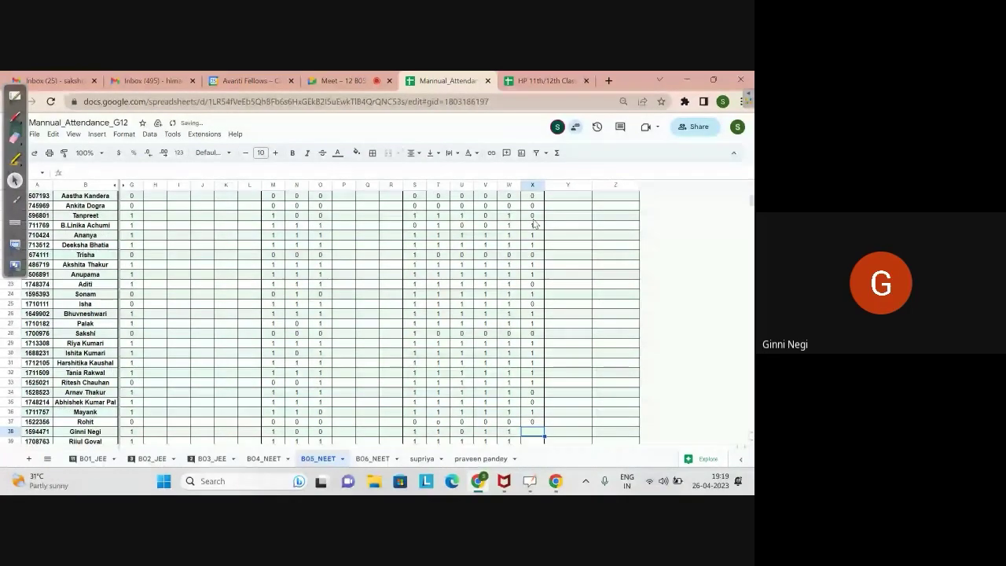
{"action": "type", "text": "0"}
{"action": "key", "text": "Return"}
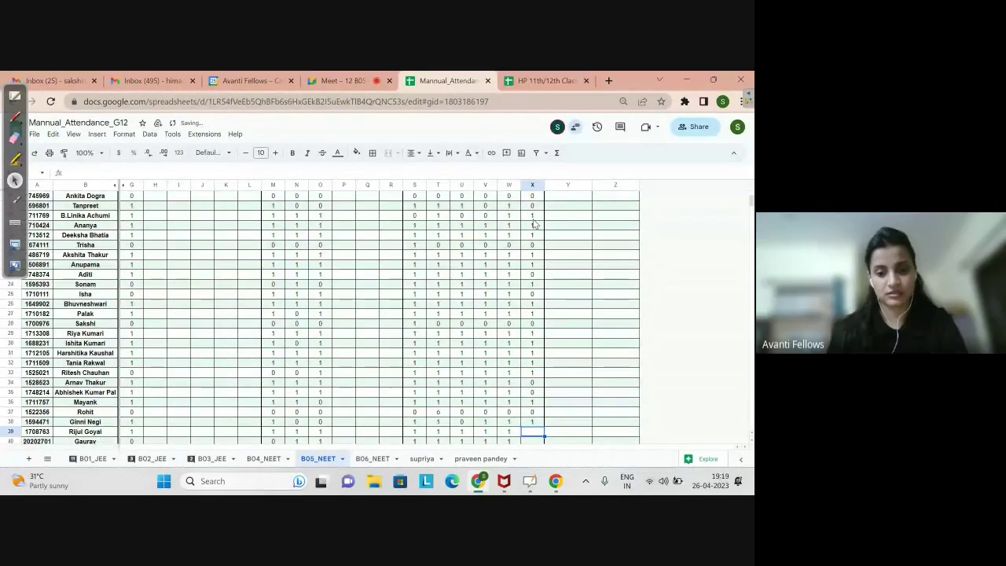
{"action": "type", "text": "1"}
{"action": "key", "text": "Return"}
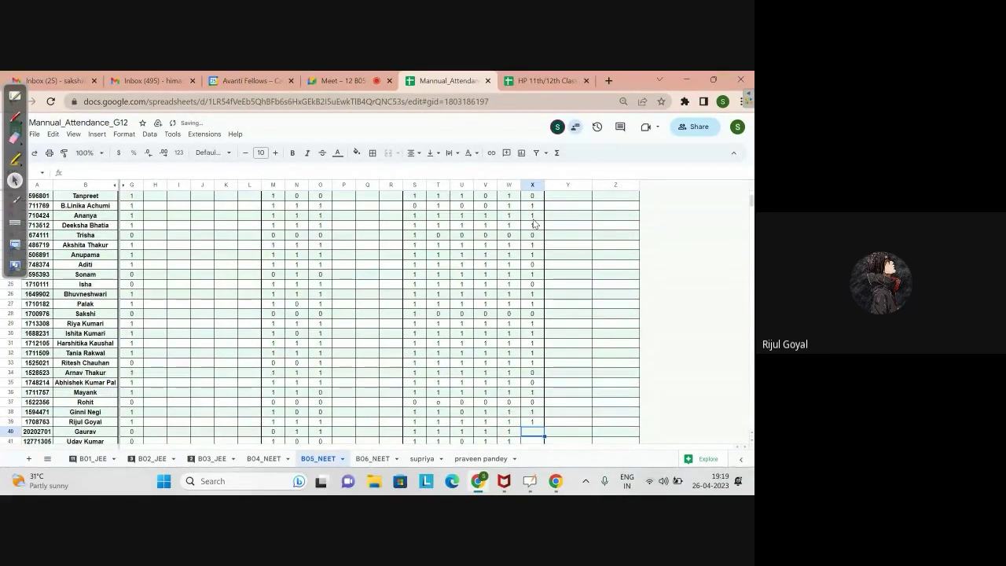
- Mark the students in rows 40, 41 and 43 present with 1 and the row 42 student absent with 0 in column X
{"action": "type", "text": "1"}
{"action": "key", "text": "Return"}
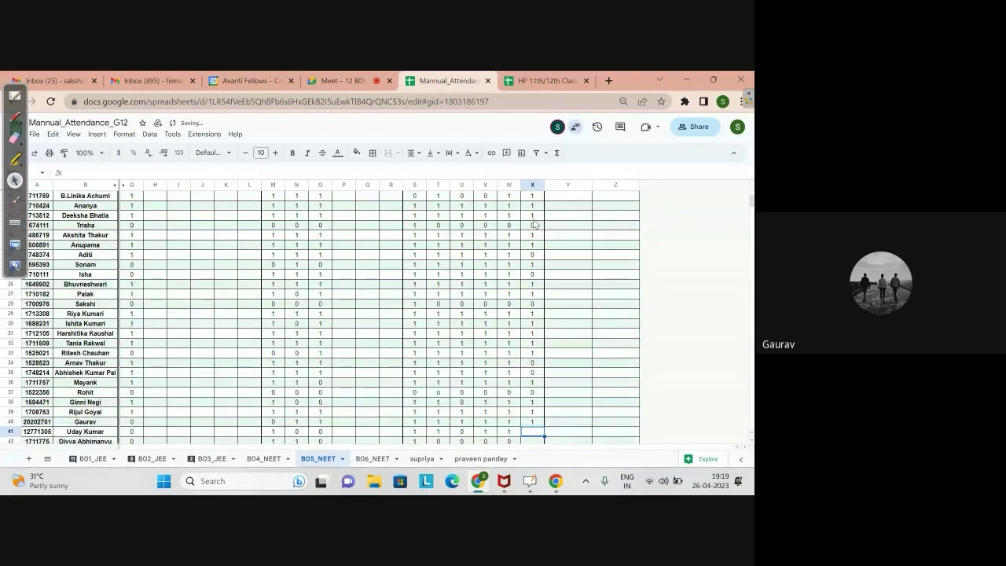
{"action": "type", "text": "1"}
{"action": "key", "text": "Return"}
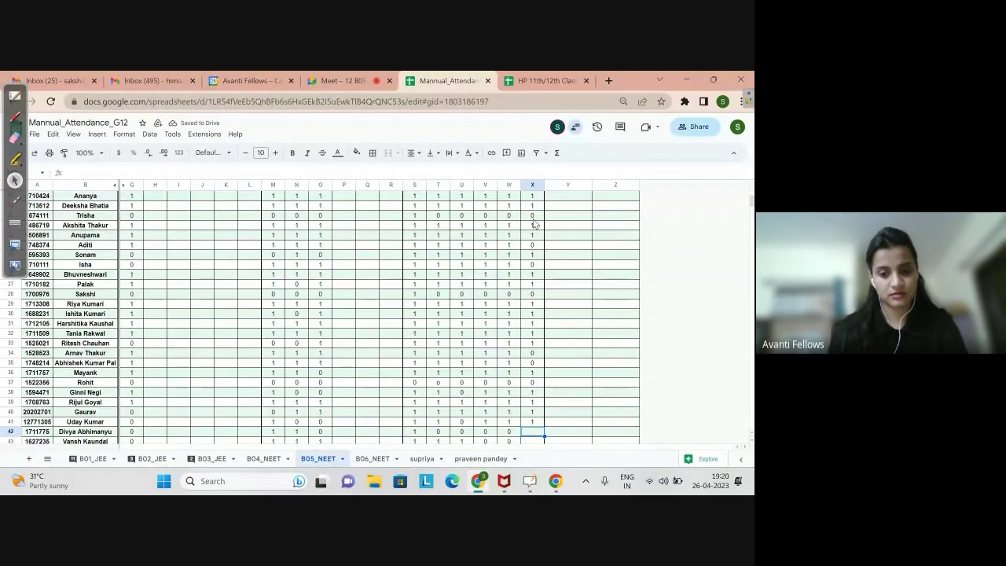
{"action": "type", "text": "0"}
{"action": "key", "text": "Return"}
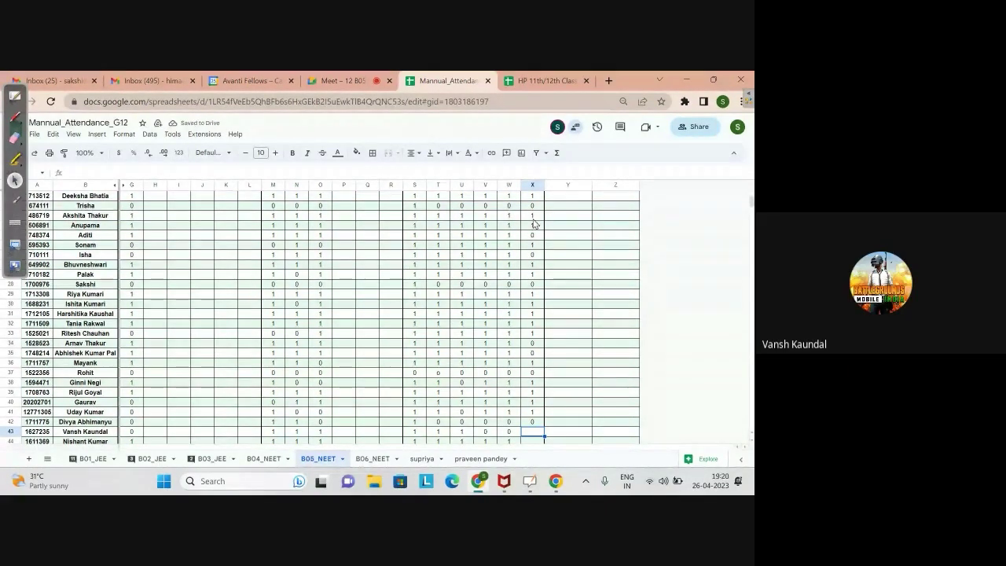
{"action": "type", "text": "0"}
{"action": "key", "text": "BackSpace"}
{"action": "type", "text": "1"}
- Check the row 43 student's earlier attendance entries in V43 and W43 against the new entry in X43
{"action": "key", "text": "Left"}
{"action": "key", "text": "Left"}
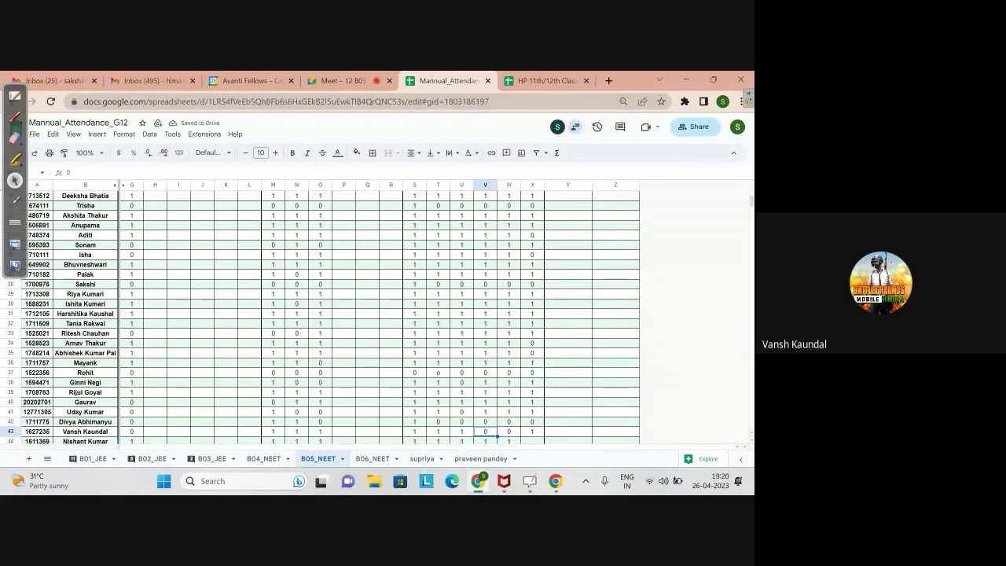
{"action": "key", "text": "Right"}
{"action": "key", "text": "Right"}
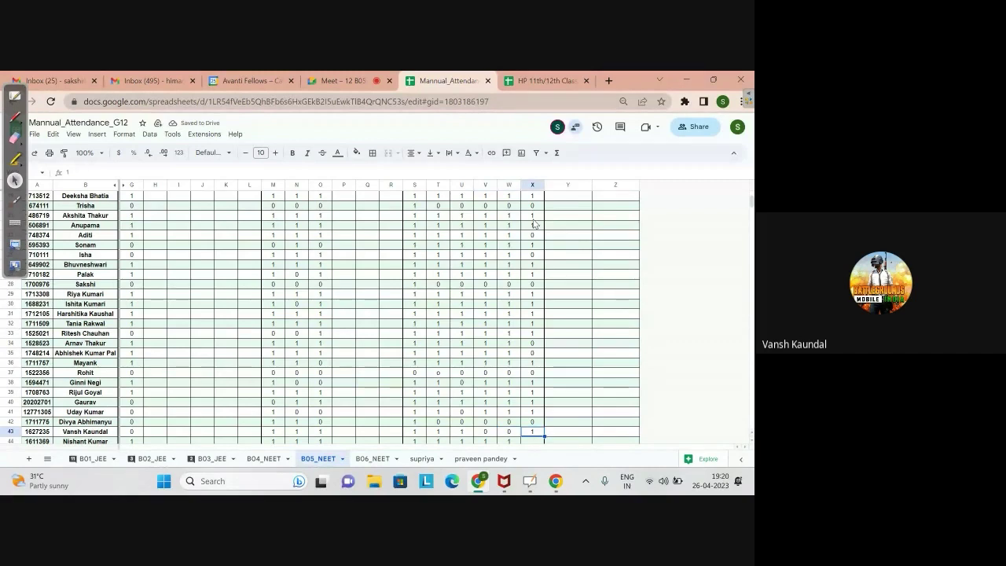
{"action": "key", "text": "Left"}
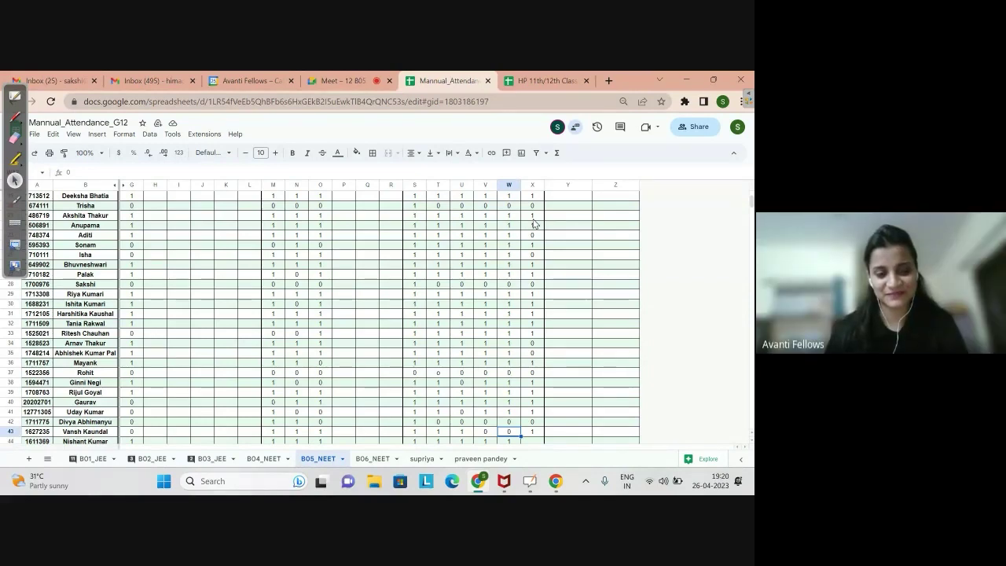
{"action": "key", "text": "Right"}
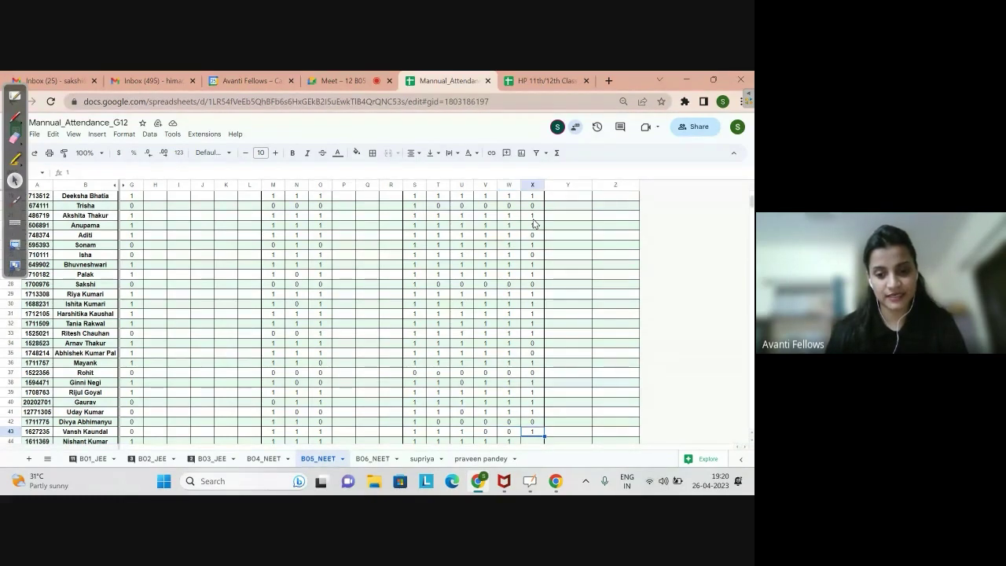
{"action": "key", "text": "Left"}
{"action": "key", "text": "Left"}
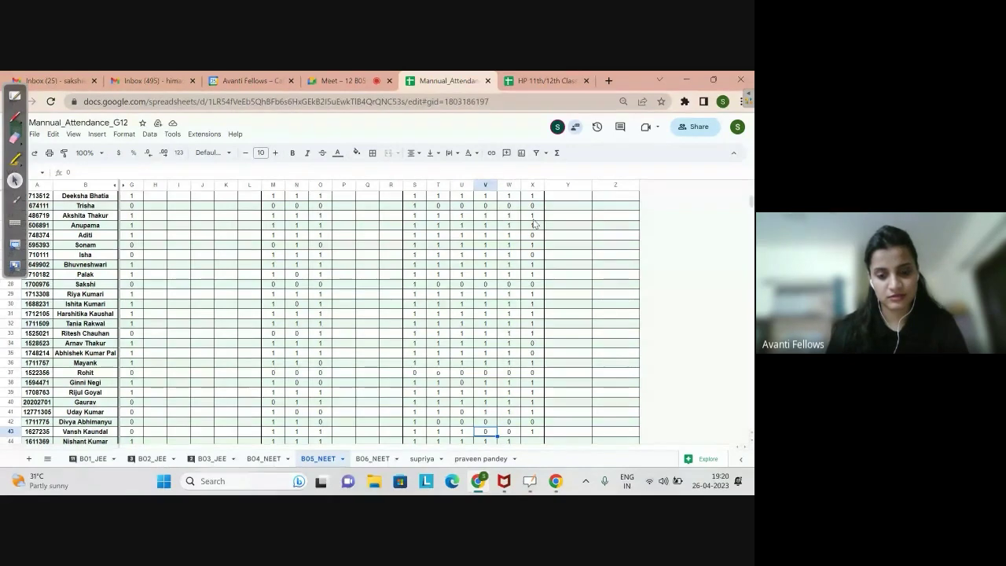
{"action": "key", "text": "Right"}
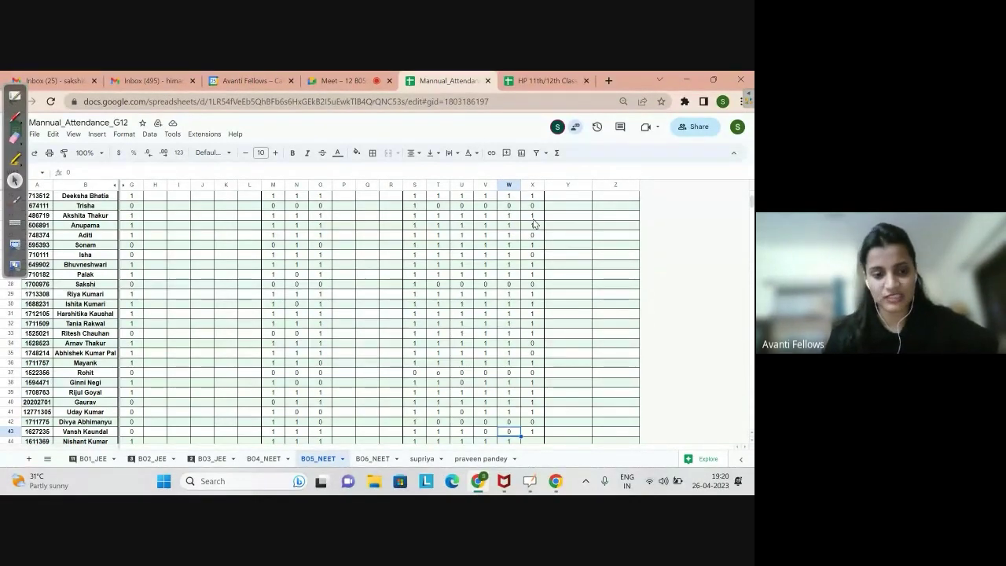
{"action": "key", "text": "Right"}
{"action": "key", "text": "Down"}
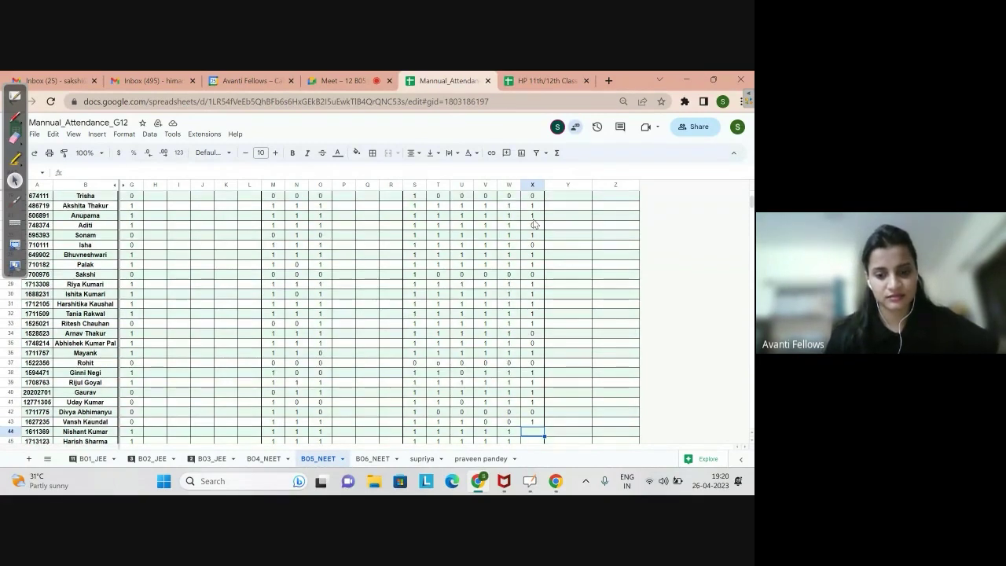
- Try highlighting the row 43 student's previous attendance entry in W43 with a dark red fill
{"action": "key", "text": "Left"}
{"action": "key", "text": "Up"}
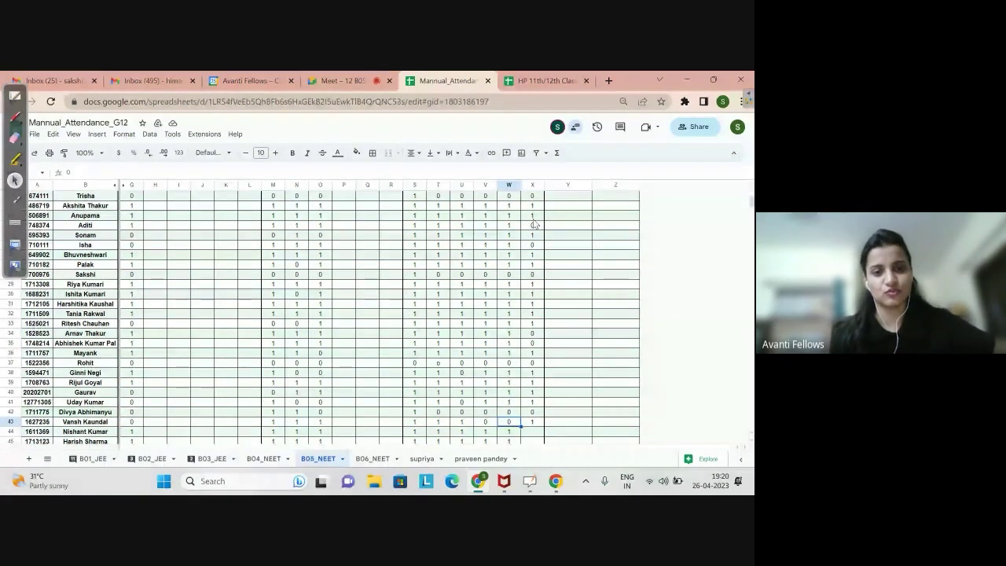
{"action": "left_click", "coordinate": [364, 152]}
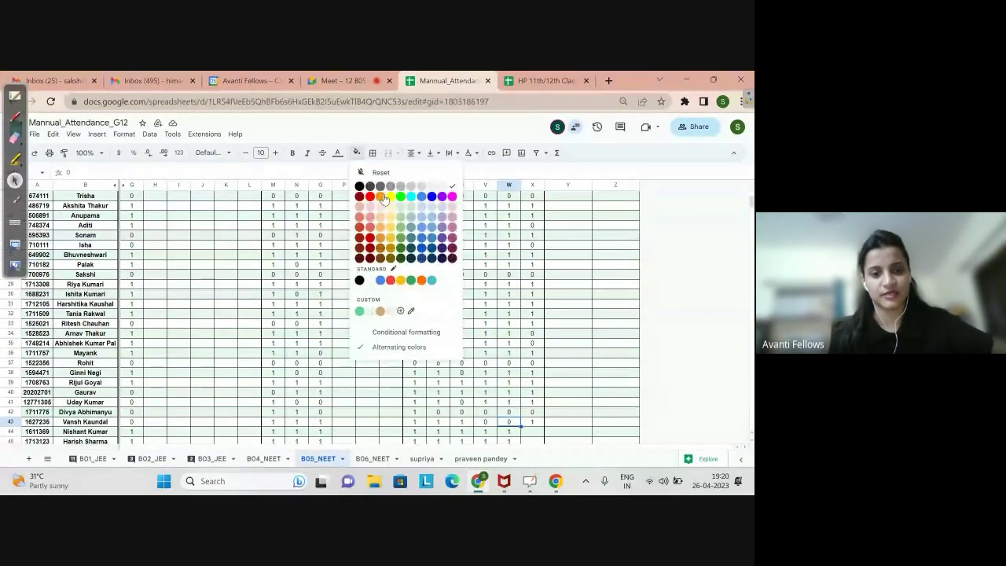
{"action": "left_click", "coordinate": [369, 245]}
{"action": "left_click", "coordinate": [534, 423]}
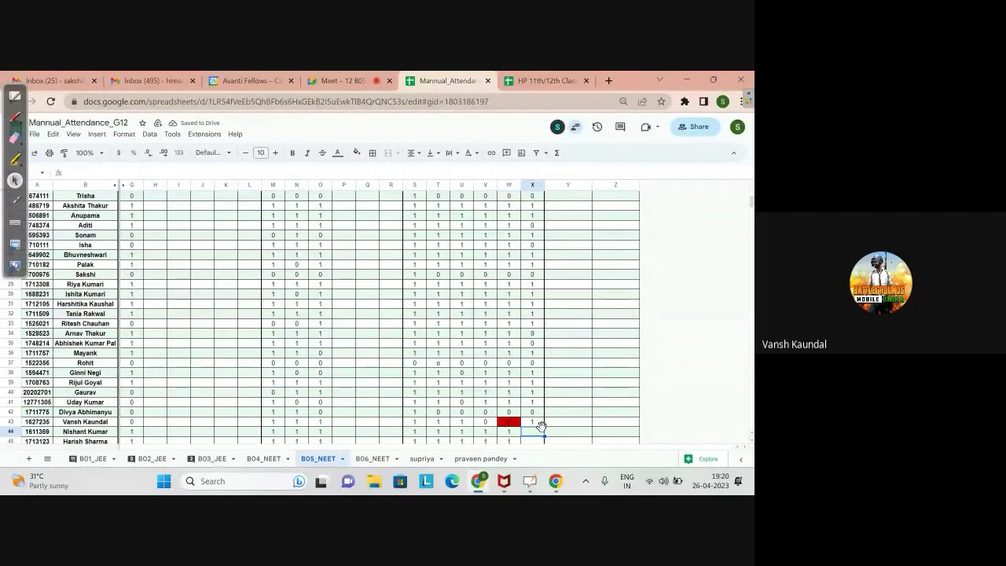
{"action": "key", "text": "Up"}
{"action": "key", "text": "Left"}
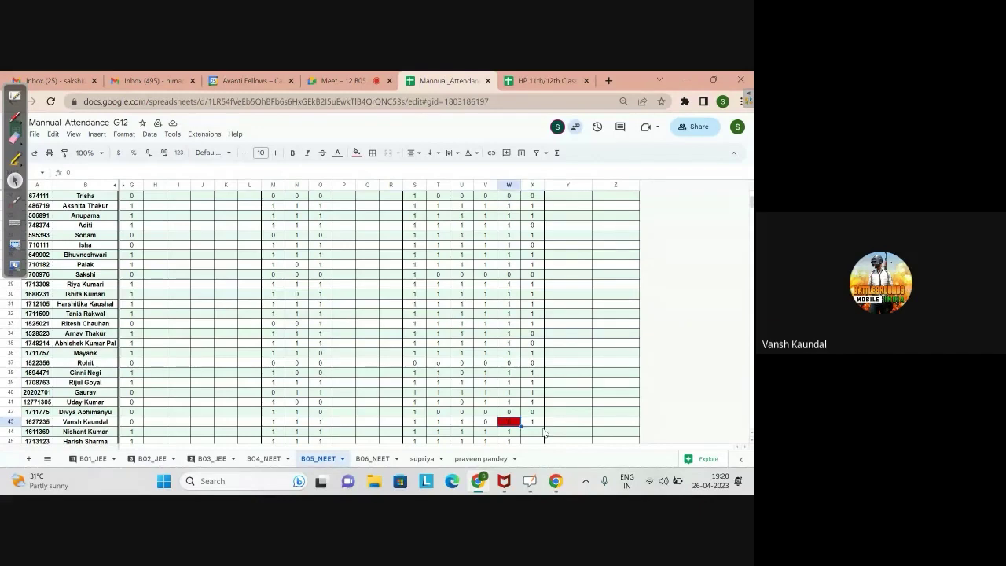
{"action": "key", "text": "Right"}
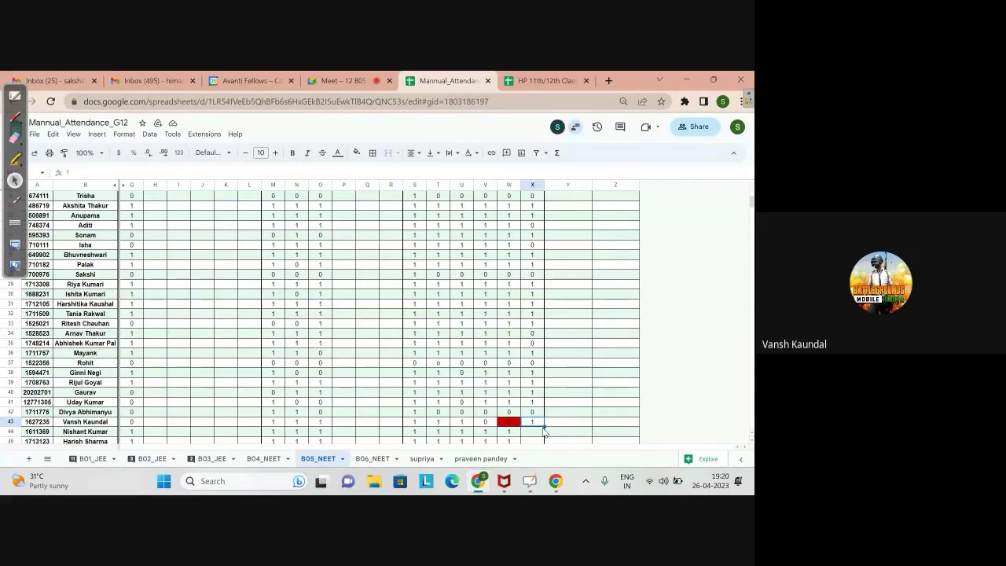
{"action": "key", "text": "Left"}
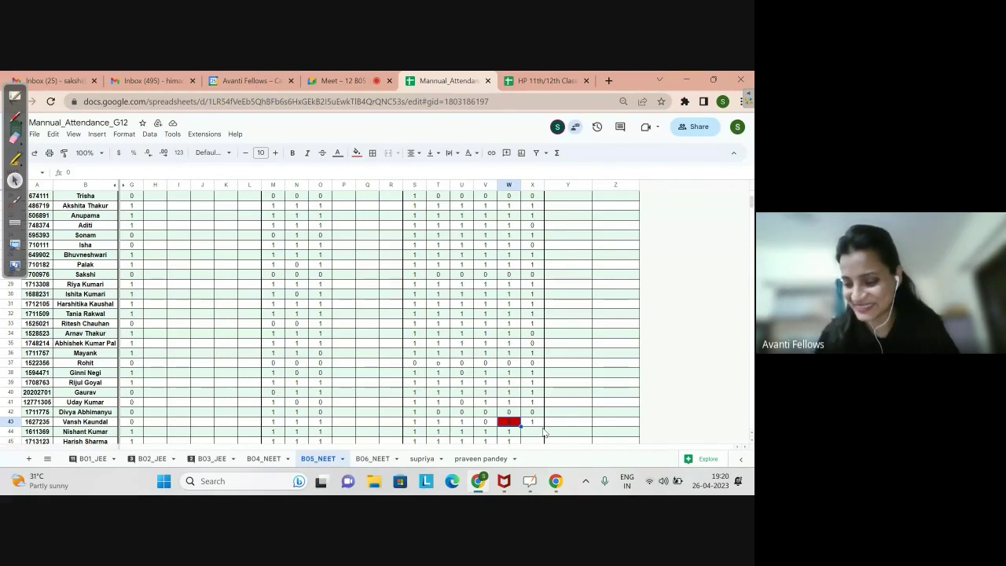
- Set the fill of cell W43 back to white and correct its attendance value to 1
{"action": "left_click", "coordinate": [356, 153]}
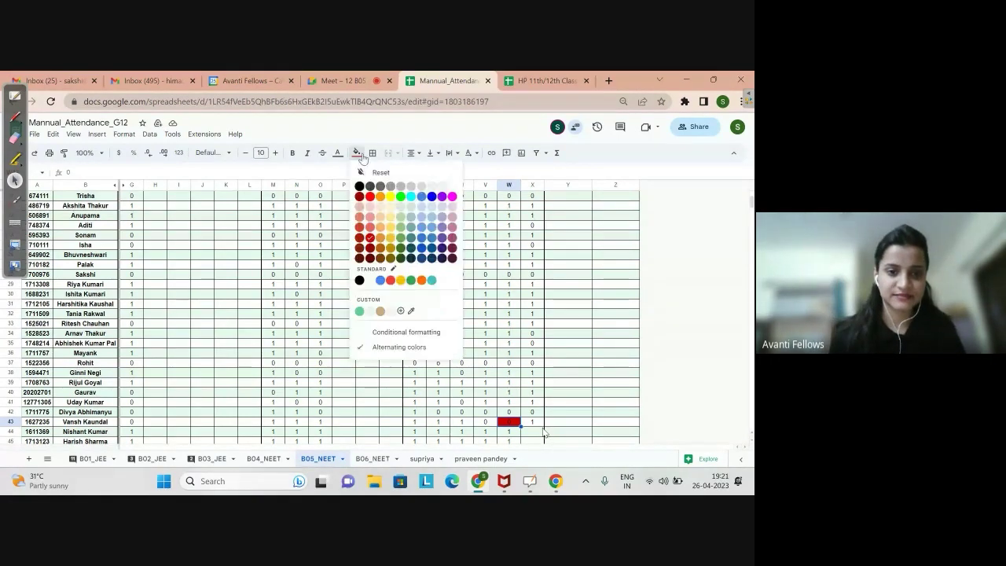
{"action": "left_click", "coordinate": [370, 280]}
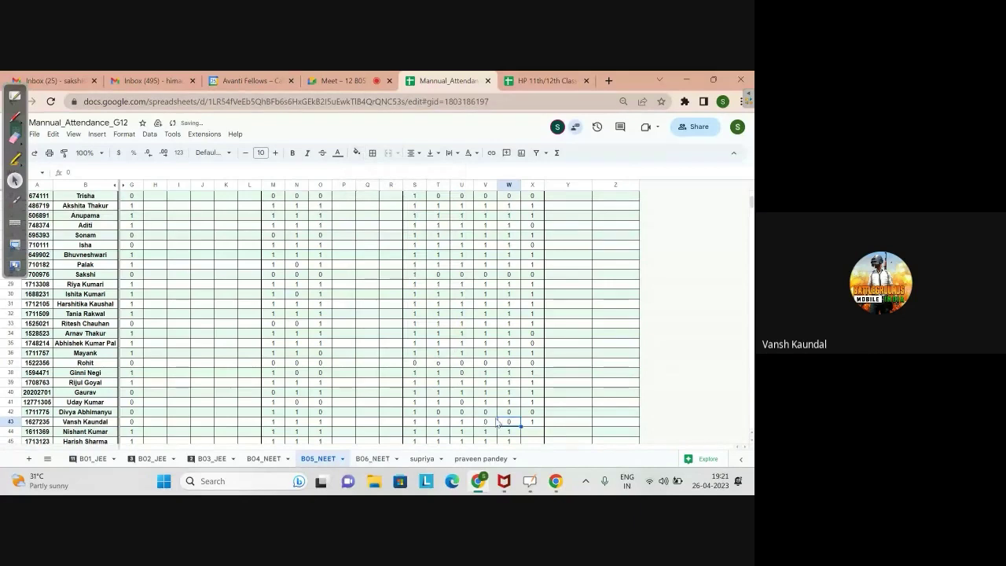
{"action": "type", "text": "1"}
{"action": "key", "text": "Return"}
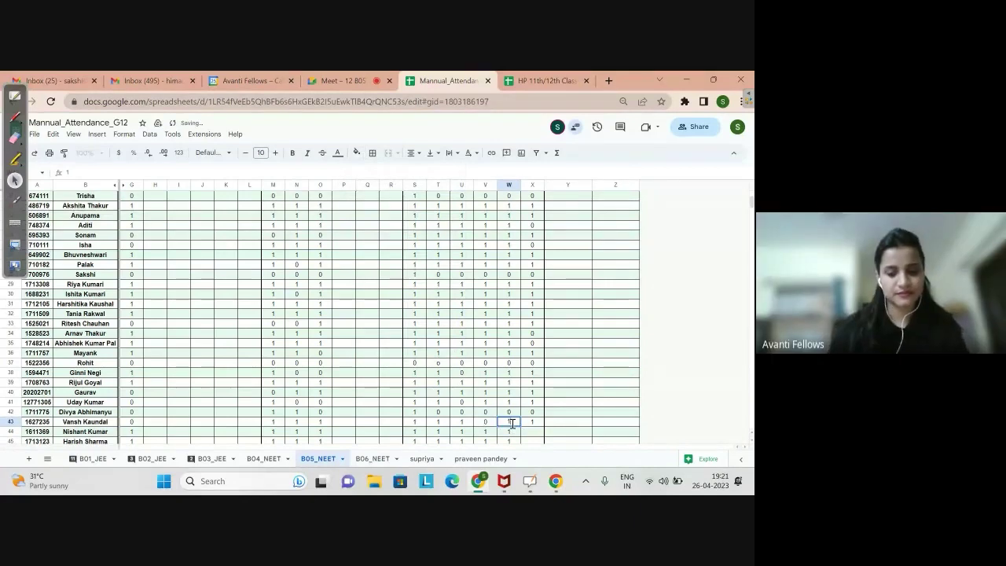
- Mark the students in rows 44 to 47 present by entering 1 in cells X44 through X47
{"action": "key", "text": "Right"}
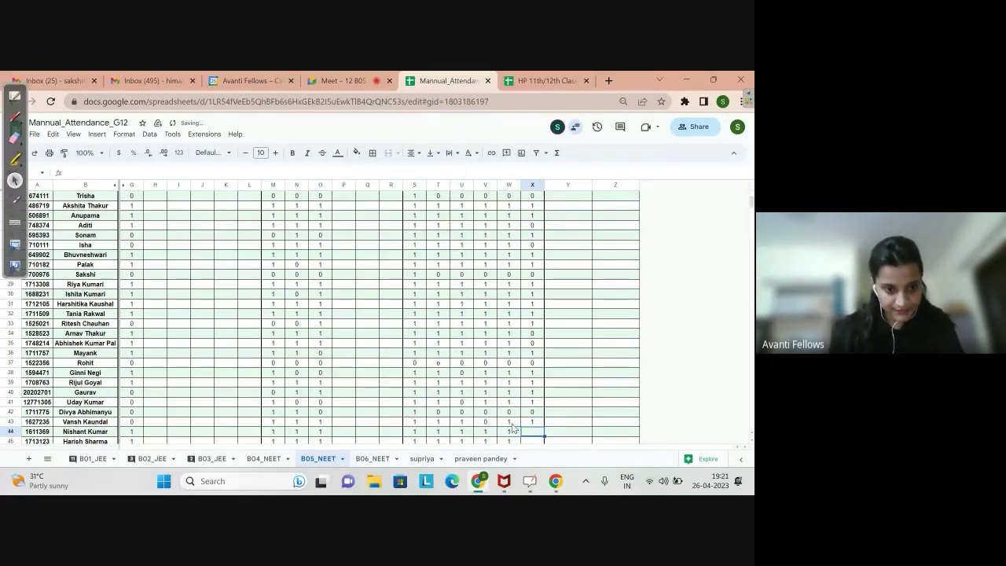
{"action": "type", "text": "1"}
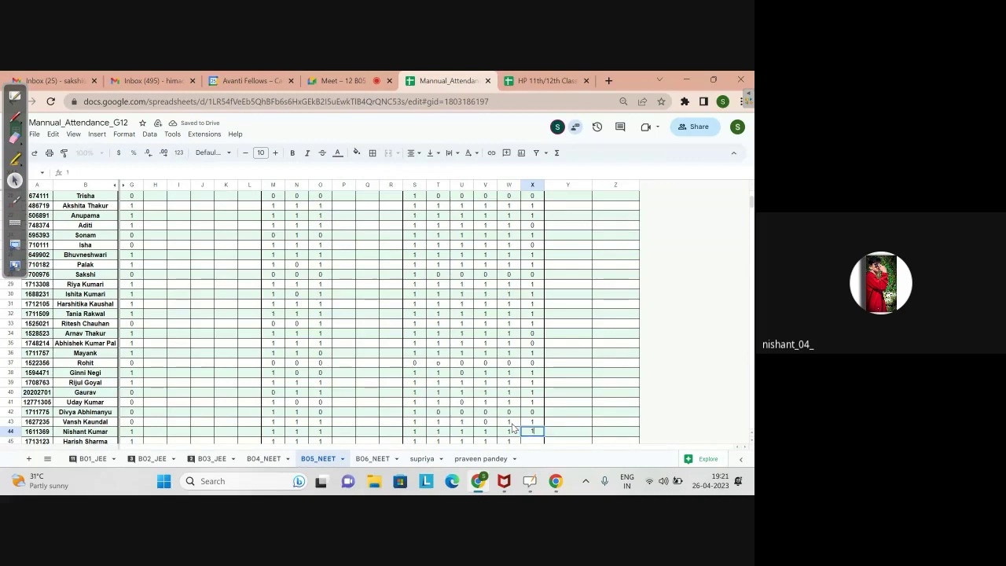
{"action": "key", "text": "Return"}
{"action": "type", "text": "1"}
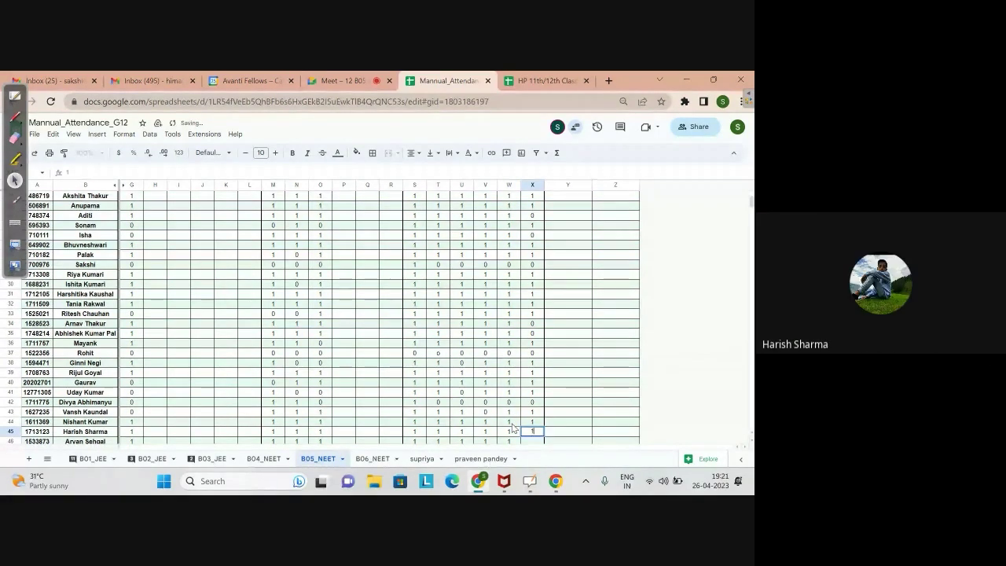
{"action": "key", "text": "Return"}
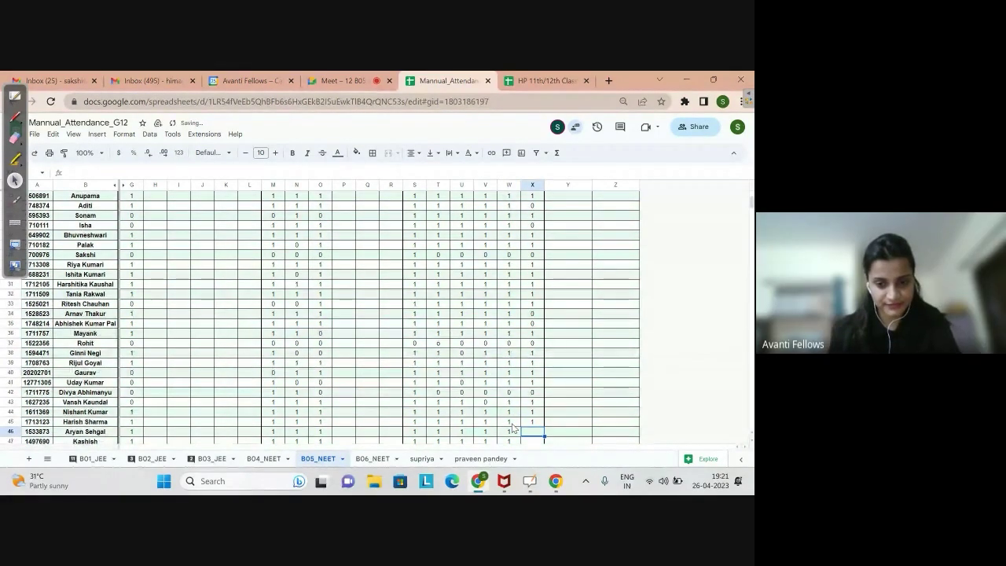
{"action": "type", "text": "1"}
{"action": "key", "text": "Return"}
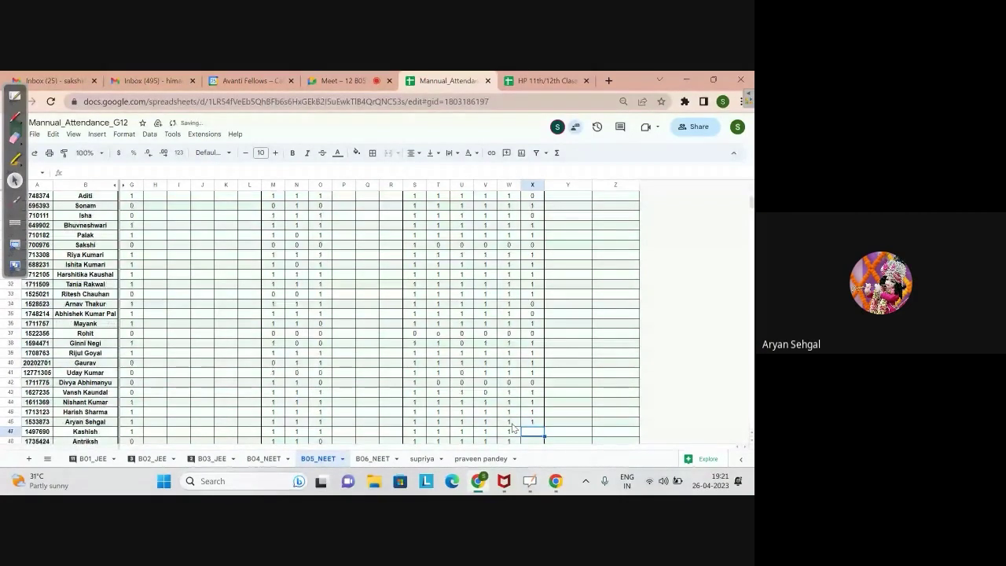
{"action": "type", "text": "1"}
{"action": "key", "text": "Return"}
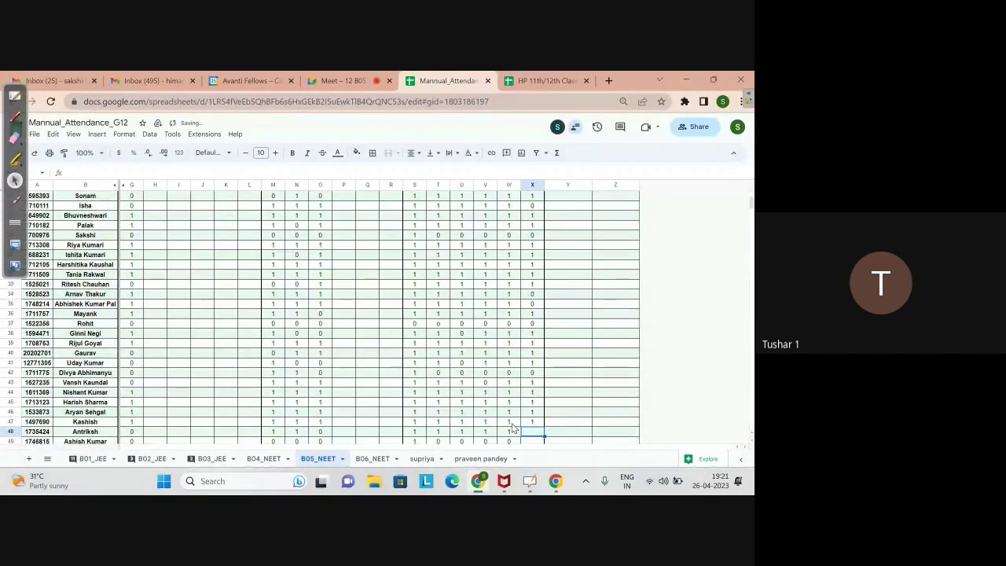
- Record attendance for rows 48 to 51 by entering 1, 0, 0 and 1 in cells X48 through X51
{"action": "type", "text": "1"}
{"action": "key", "text": "Return"}
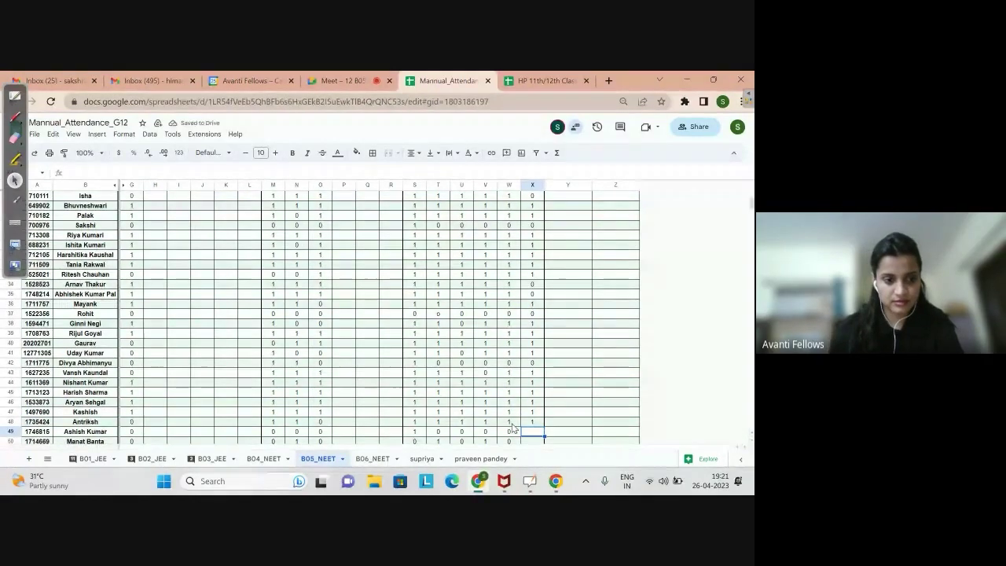
{"action": "type", "text": "0"}
{"action": "key", "text": "Return"}
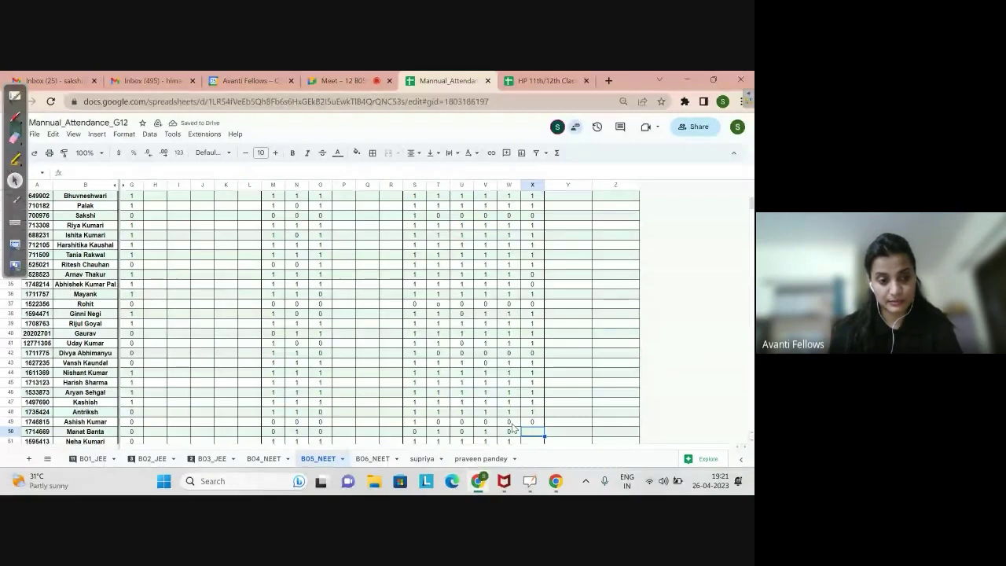
{"action": "type", "text": "0"}
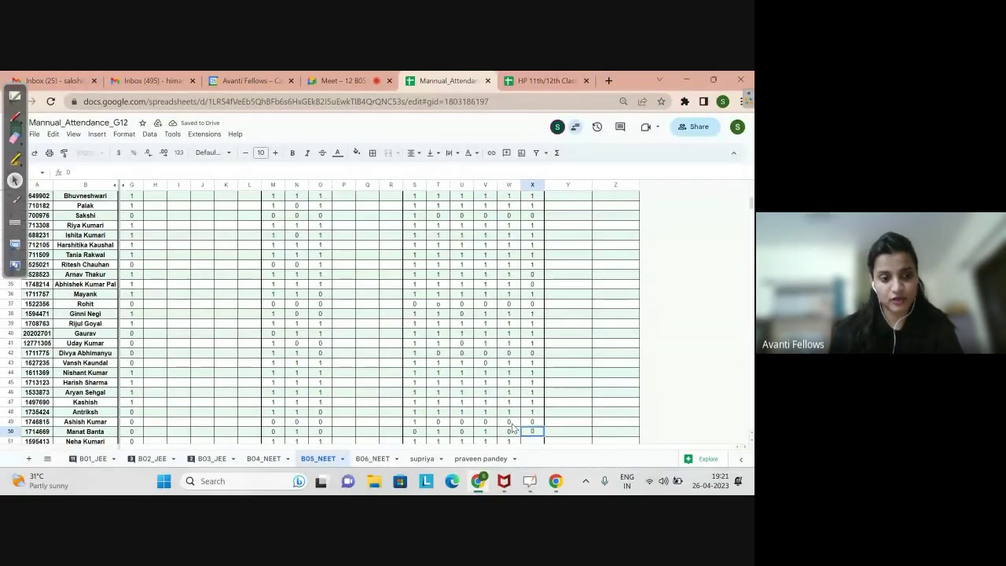
{"action": "key", "text": "Return"}
{"action": "type", "text": "1"}
{"action": "key", "text": "Return"}
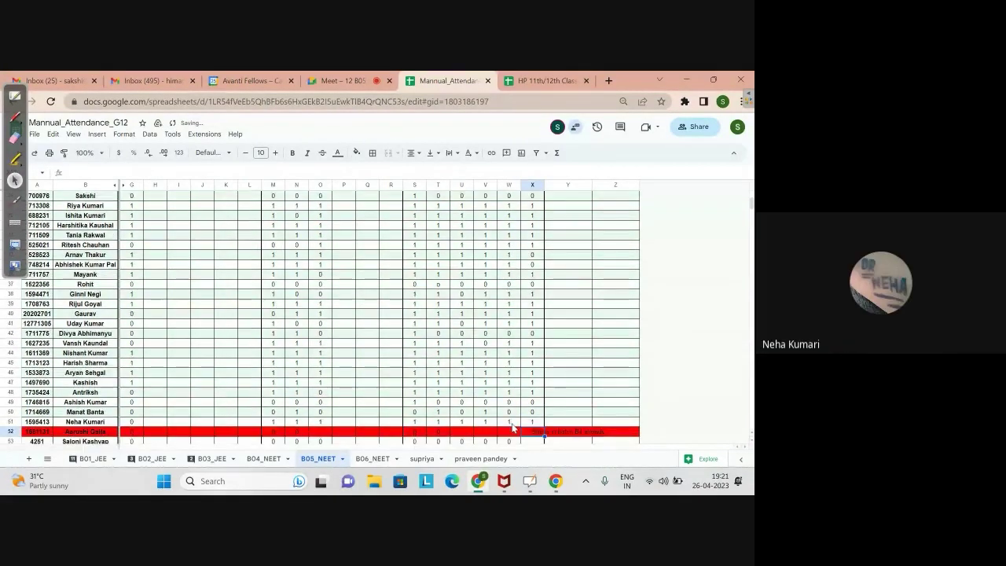
- Record the remaining students' attendance, skipping the red row 52, by entering 0 in X53, 1 in X55 and 0 in X56
{"action": "key", "text": "Return"}
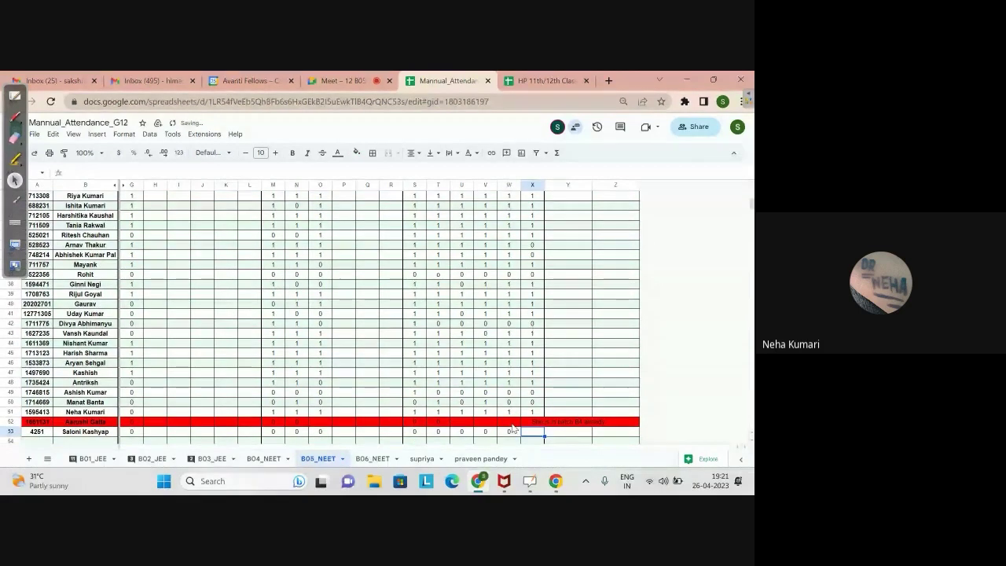
{"action": "type", "text": "0"}
{"action": "key", "text": "Return"}
{"action": "key", "text": "Return"}
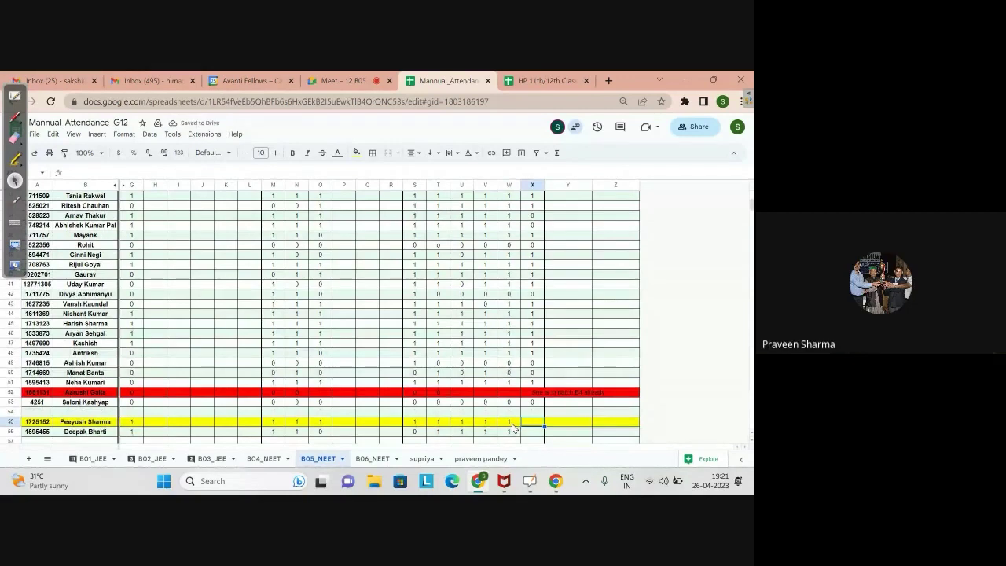
{"action": "type", "text": "1"}
{"action": "key", "text": "Return"}
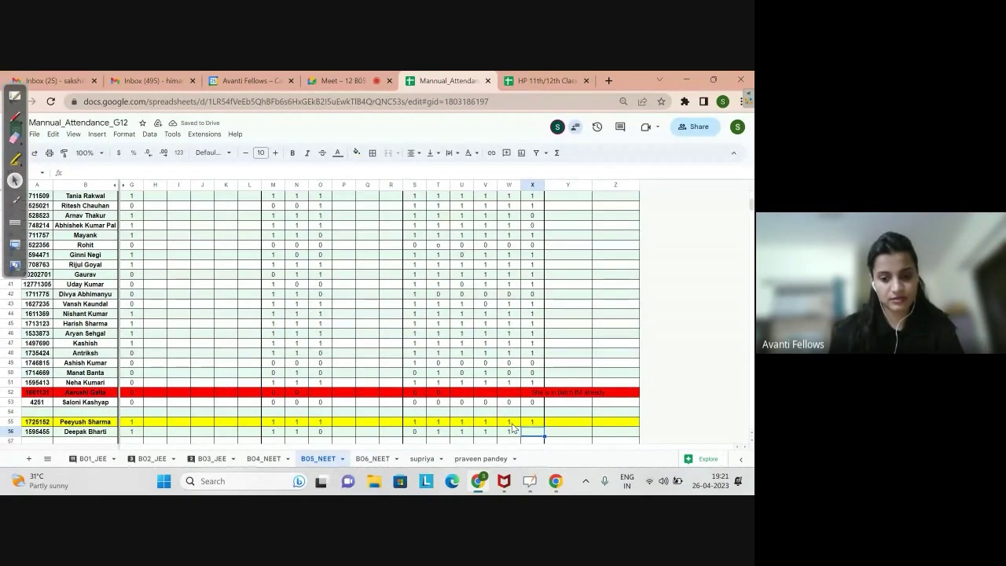
{"action": "type", "text": "0"}
{"action": "key", "text": "Return"}
{"action": "key", "text": "Return"}
{"action": "key", "text": "Return"}
{"action": "key", "text": "Return"}
{"action": "key", "text": "Return"}
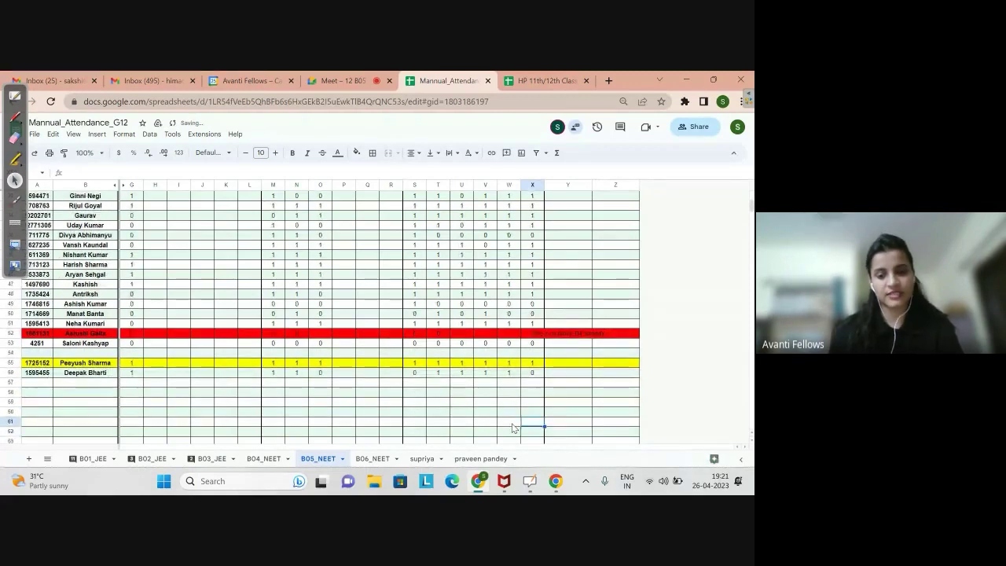
{"action": "key", "text": "Up"}
{"action": "key", "text": "Up"}
{"action": "key", "text": "Up"}
{"action": "key", "text": "Up"}
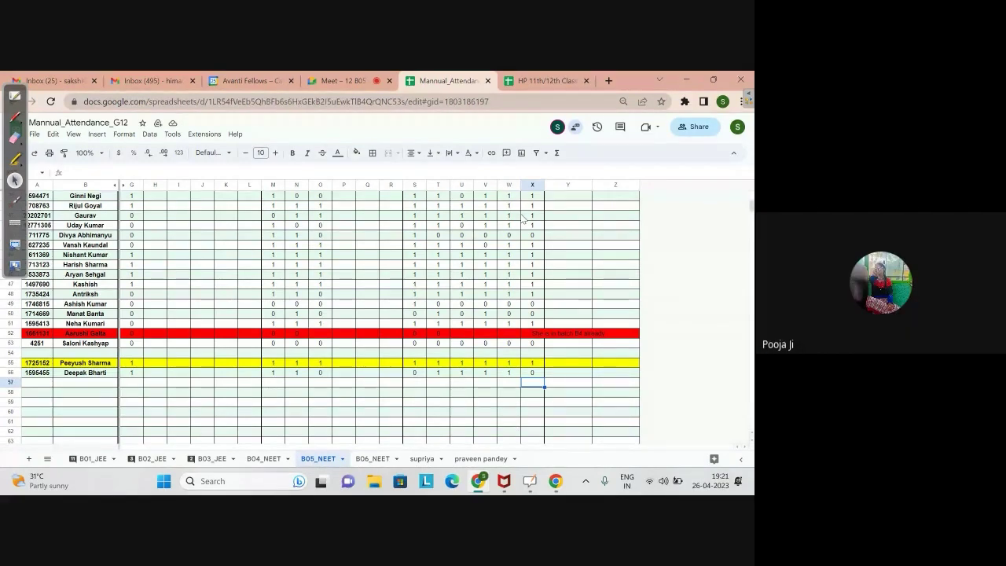
- Correct the row 4 student's latest Biology attendance by setting cell X4 to 1
{"action": "left_click", "coordinate": [93, 387]}
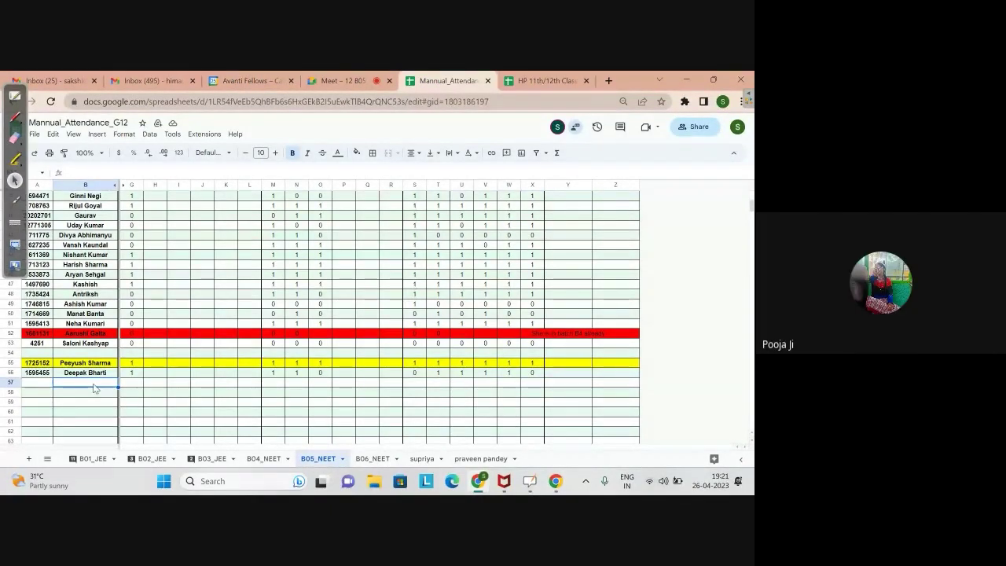
{"action": "left_click", "coordinate": [81, 327]}
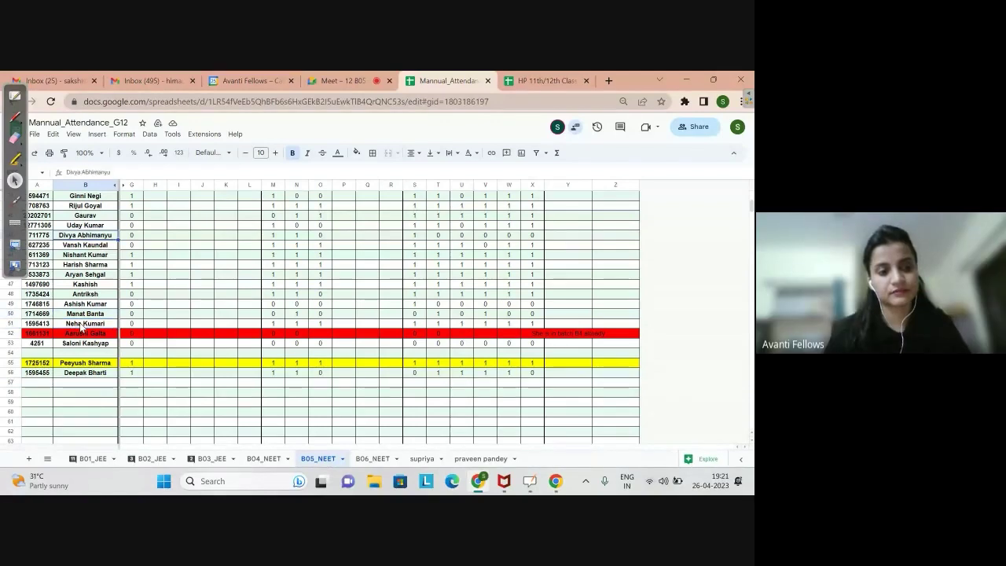
{"action": "key", "text": "Up"}
{"action": "key", "text": "Up"}
{"action": "key", "text": "Up"}
{"action": "key", "text": "Up"}
{"action": "key", "text": "Up"}
{"action": "key", "text": "Up"}
{"action": "key", "text": "Up"}
{"action": "key", "text": "Up"}
{"action": "key", "text": "Up"}
{"action": "key", "text": "Up"}
{"action": "key", "text": "Up"}
{"action": "key", "text": "Up"}
{"action": "key", "text": "Up"}
{"action": "key", "text": "Up"}
{"action": "key", "text": "Up"}
{"action": "key", "text": "Up"}
{"action": "key", "text": "Up"}
{"action": "key", "text": "Up"}
{"action": "key", "text": "Up"}
{"action": "key", "text": "Up"}
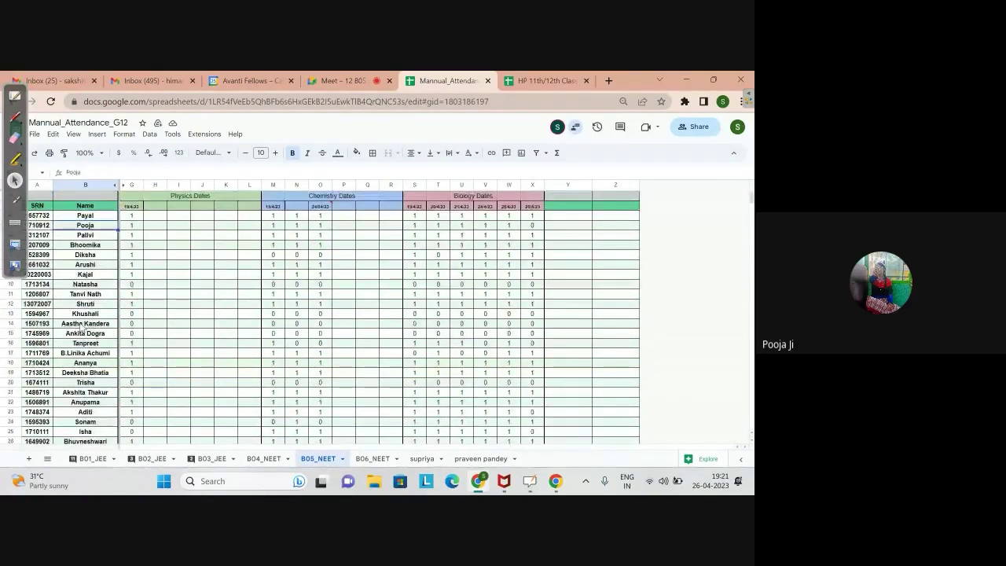
{"action": "key", "text": "Right"}
{"action": "key", "text": "Right"}
{"action": "key", "text": "Right"}
{"action": "key", "text": "Right"}
{"action": "key", "text": "Right"}
{"action": "key", "text": "Right"}
{"action": "key", "text": "Right"}
{"action": "key", "text": "Right"}
{"action": "key", "text": "Right"}
{"action": "key", "text": "Right"}
{"action": "key", "text": "Right"}
{"action": "key", "text": "Right"}
{"action": "key", "text": "Right"}
{"action": "key", "text": "Right"}
{"action": "key", "text": "Right"}
{"action": "key", "text": "Right"}
{"action": "key", "text": "Right"}
{"action": "key", "text": "Right"}
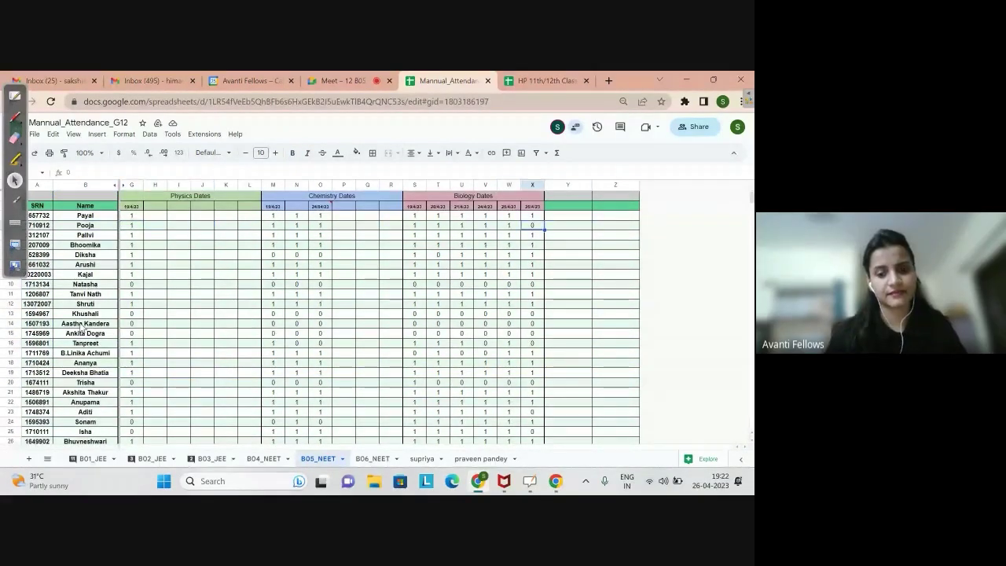
{"action": "type", "text": "1"}
{"action": "key", "text": "Return"}
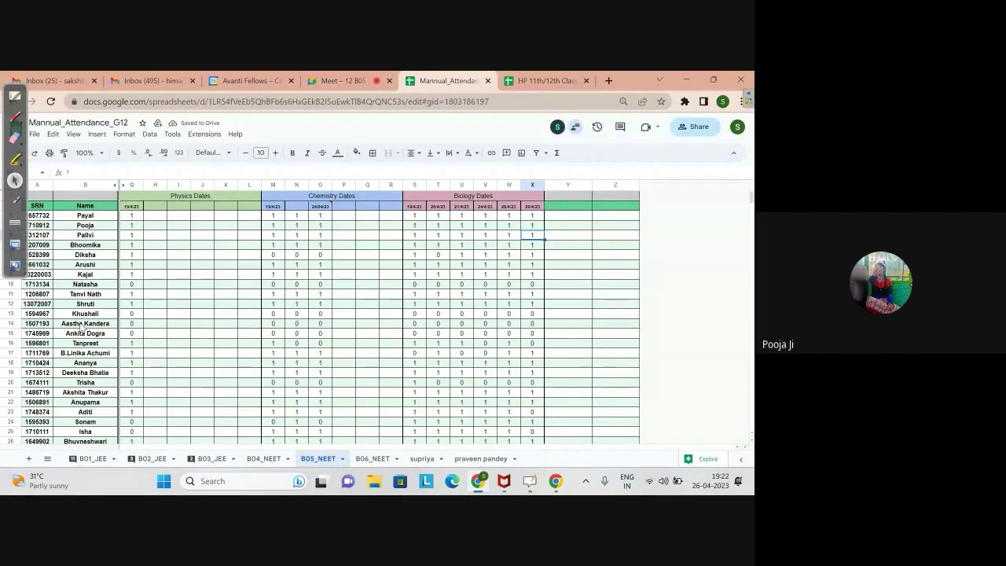
- Switch to the OpenBoard whiteboard and draw a small blue female symbol below the word Megasporogenesis
{"action": "left_click", "coordinate": [354, 80]}
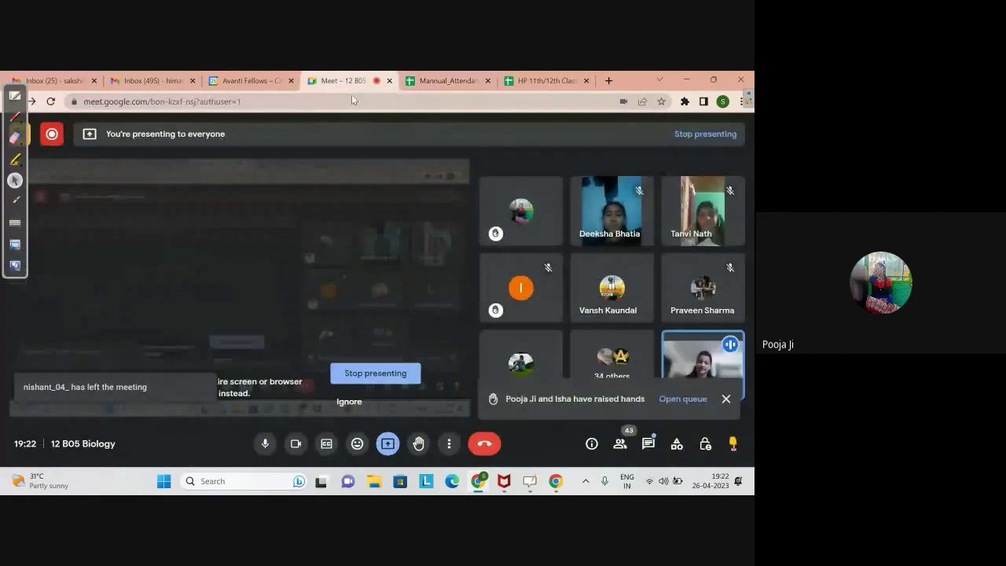
{"action": "key", "text": "alt+Tab"}
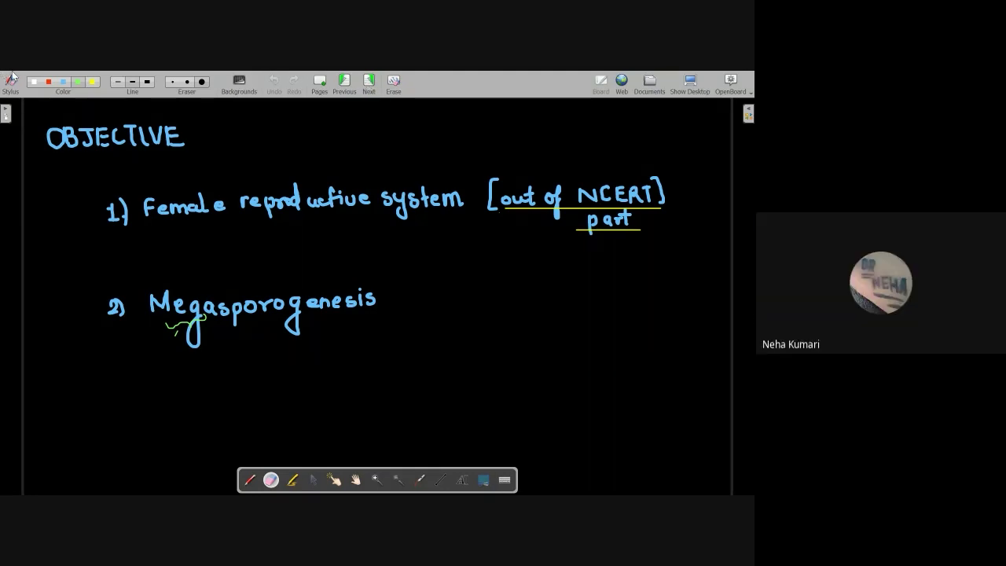
{"action": "left_click", "coordinate": [69, 82]}
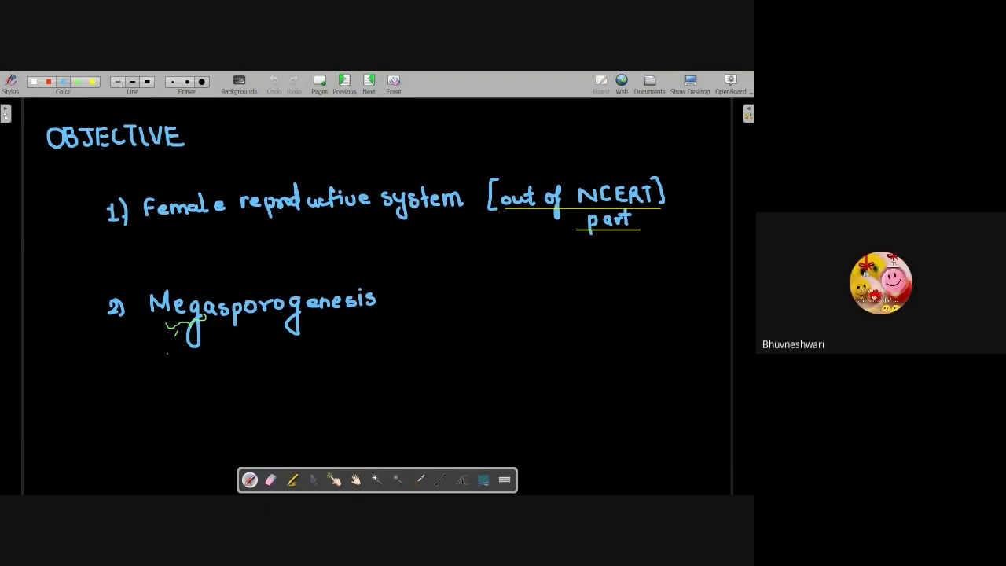
{"action": "left_click_drag", "start_coordinate": [167, 355], "coordinate": [168, 365]}
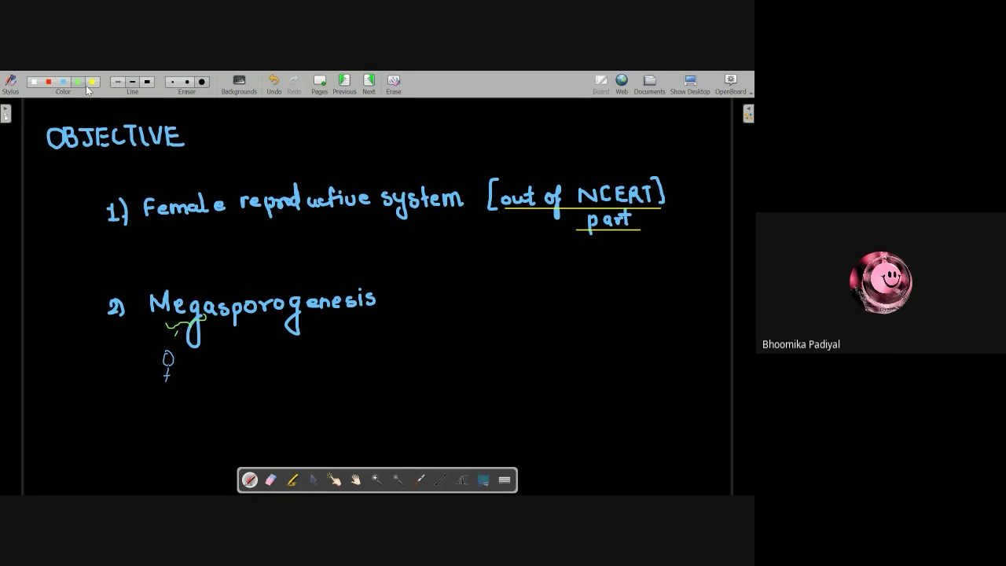
- Go to the next, blank board page and handwrite the heading "Homework" in blue near its upper edge
{"action": "left_click", "coordinate": [364, 86]}
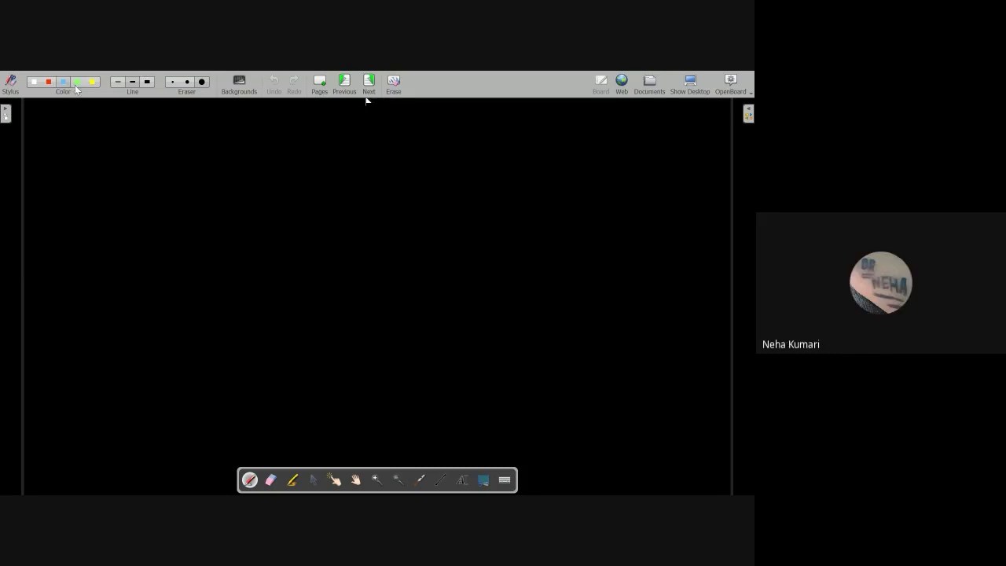
{"action": "mouse_move", "coordinate": [242, 122]}
{"action": "left_mouse_down"}
{"action": "mouse_move", "coordinate": [237, 146]}
{"action": "mouse_move", "coordinate": [333, 149]}
{"action": "left_mouse_up"}
{"action": "mouse_move", "coordinate": [342, 129]}
{"action": "left_mouse_down"}
{"action": "mouse_move", "coordinate": [341, 151]}
{"action": "mouse_move", "coordinate": [353, 149]}
{"action": "left_mouse_up"}
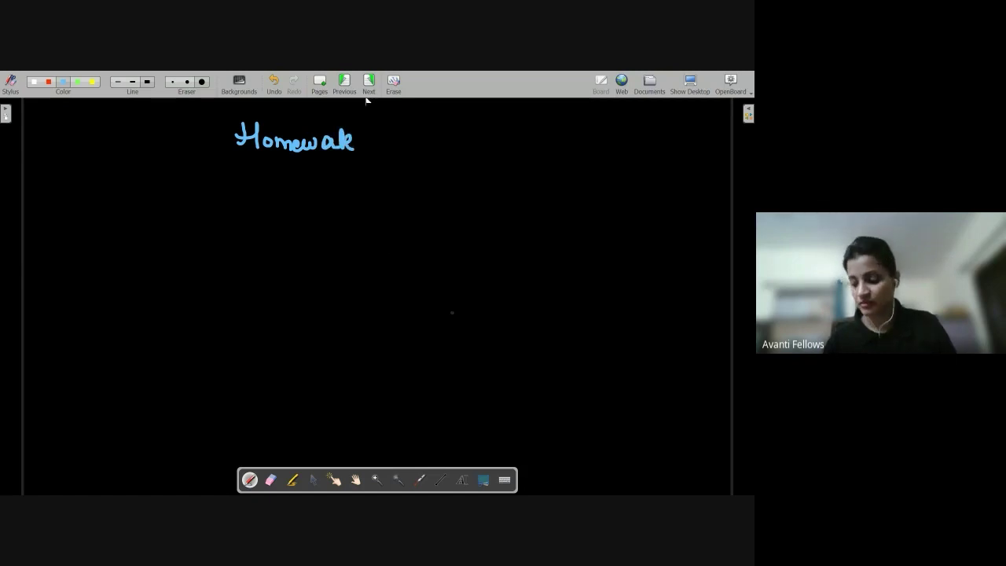